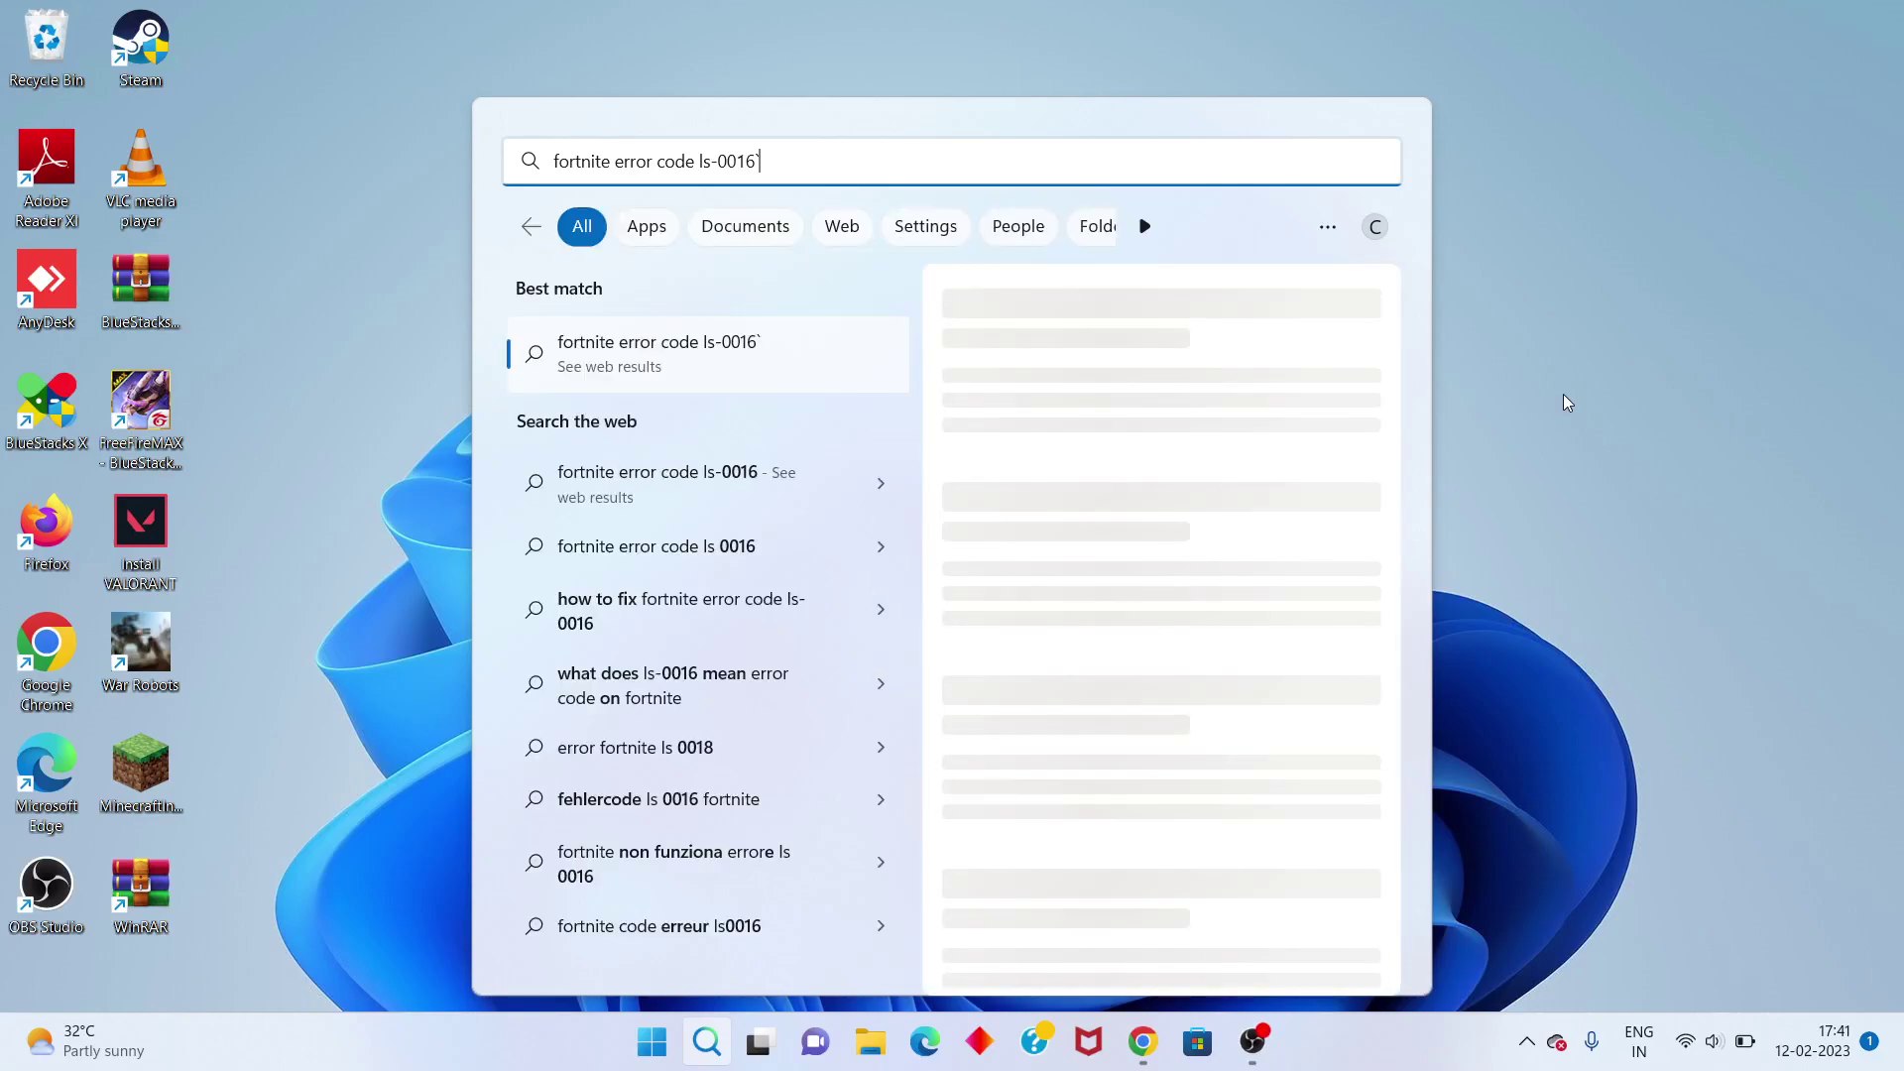
- Remove the stray character from the 'fortnite error code ls-0016' search, then dismiss Search to the desktop
key("BackSpace")
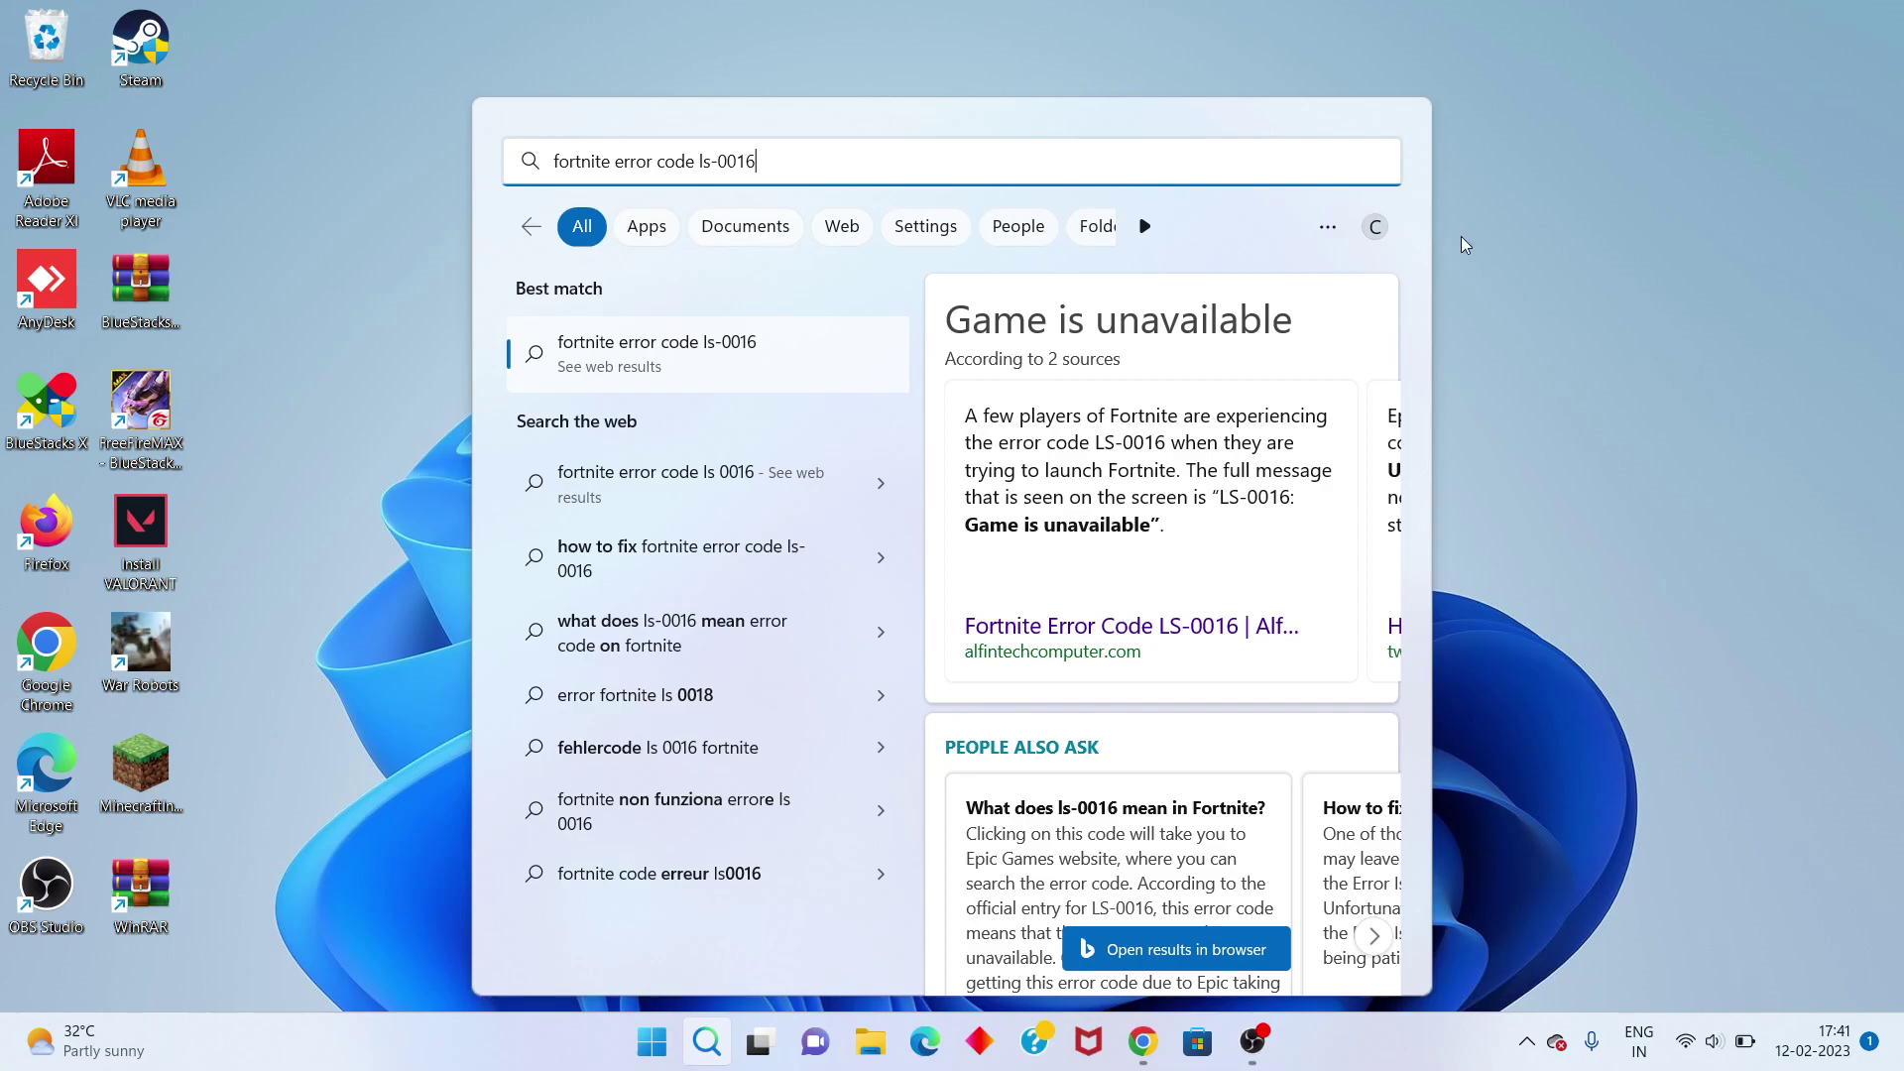
left_click(1508, 265)
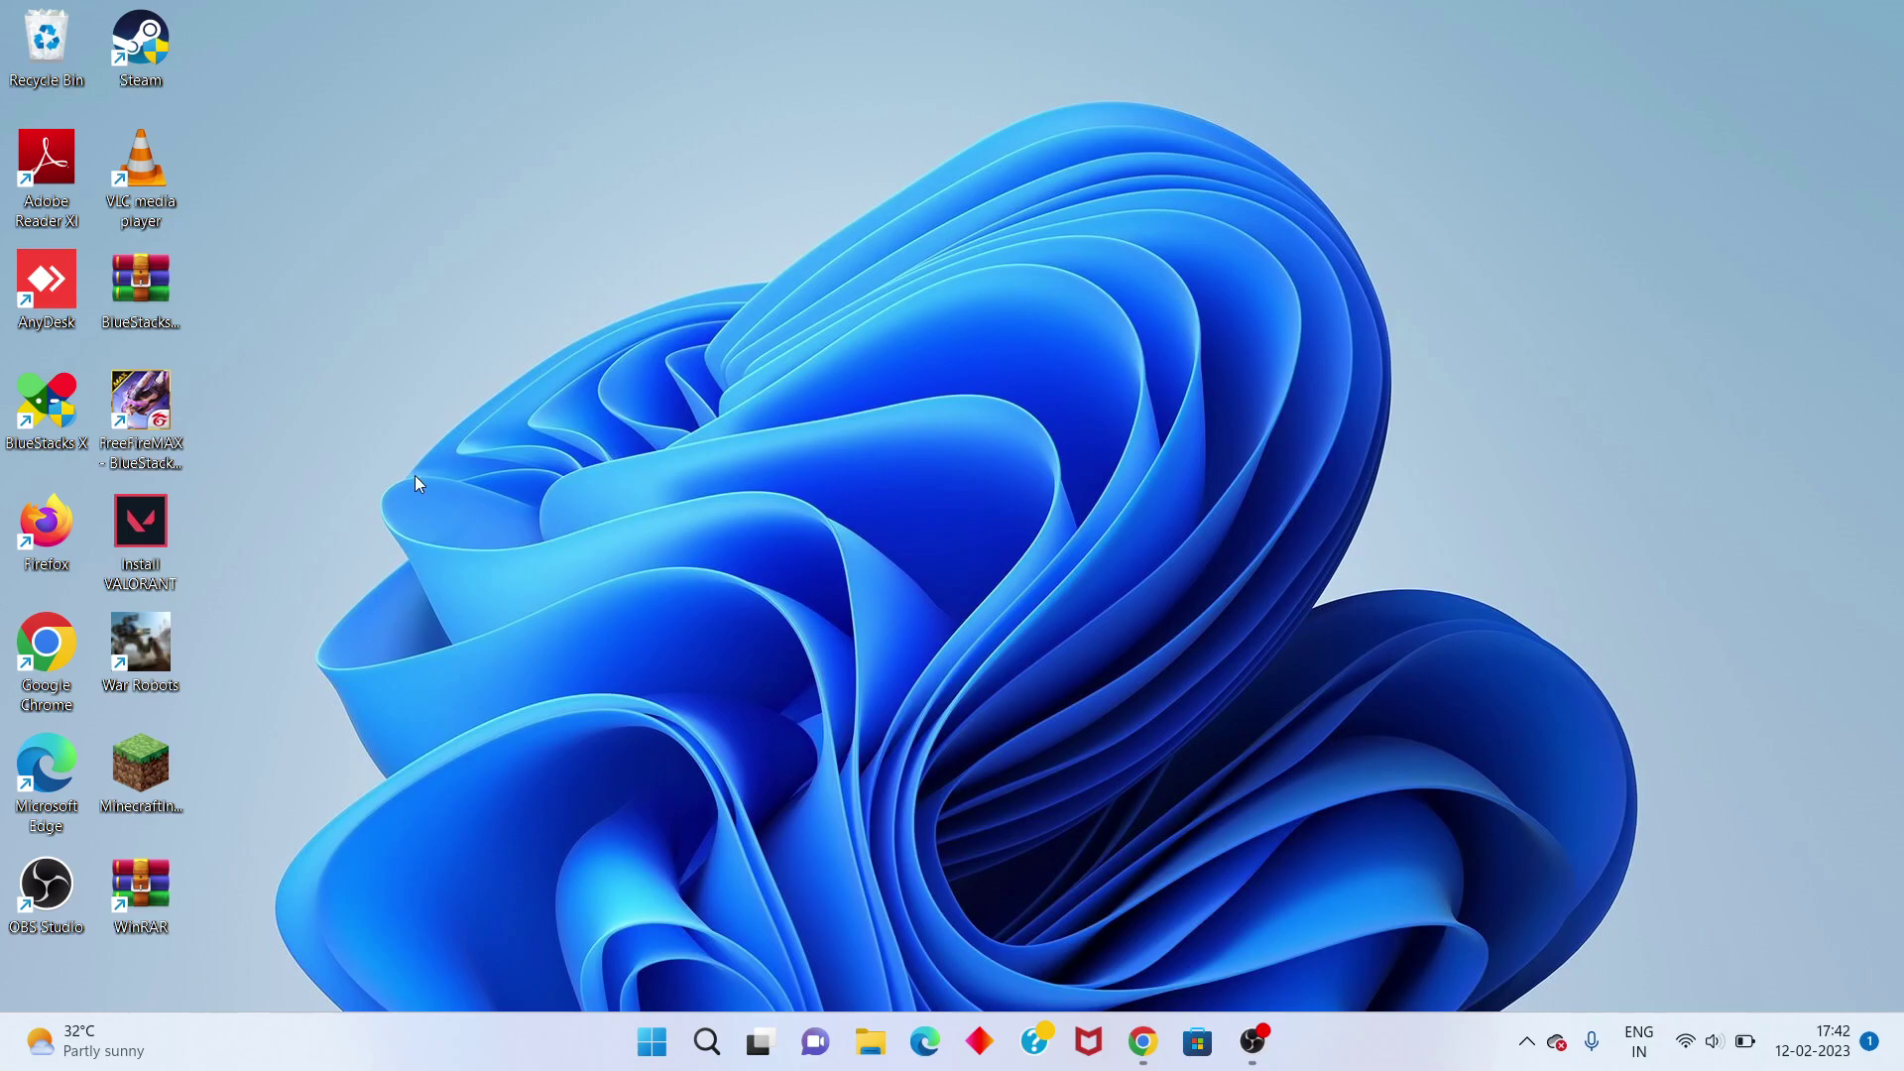
right_click(182, 419)
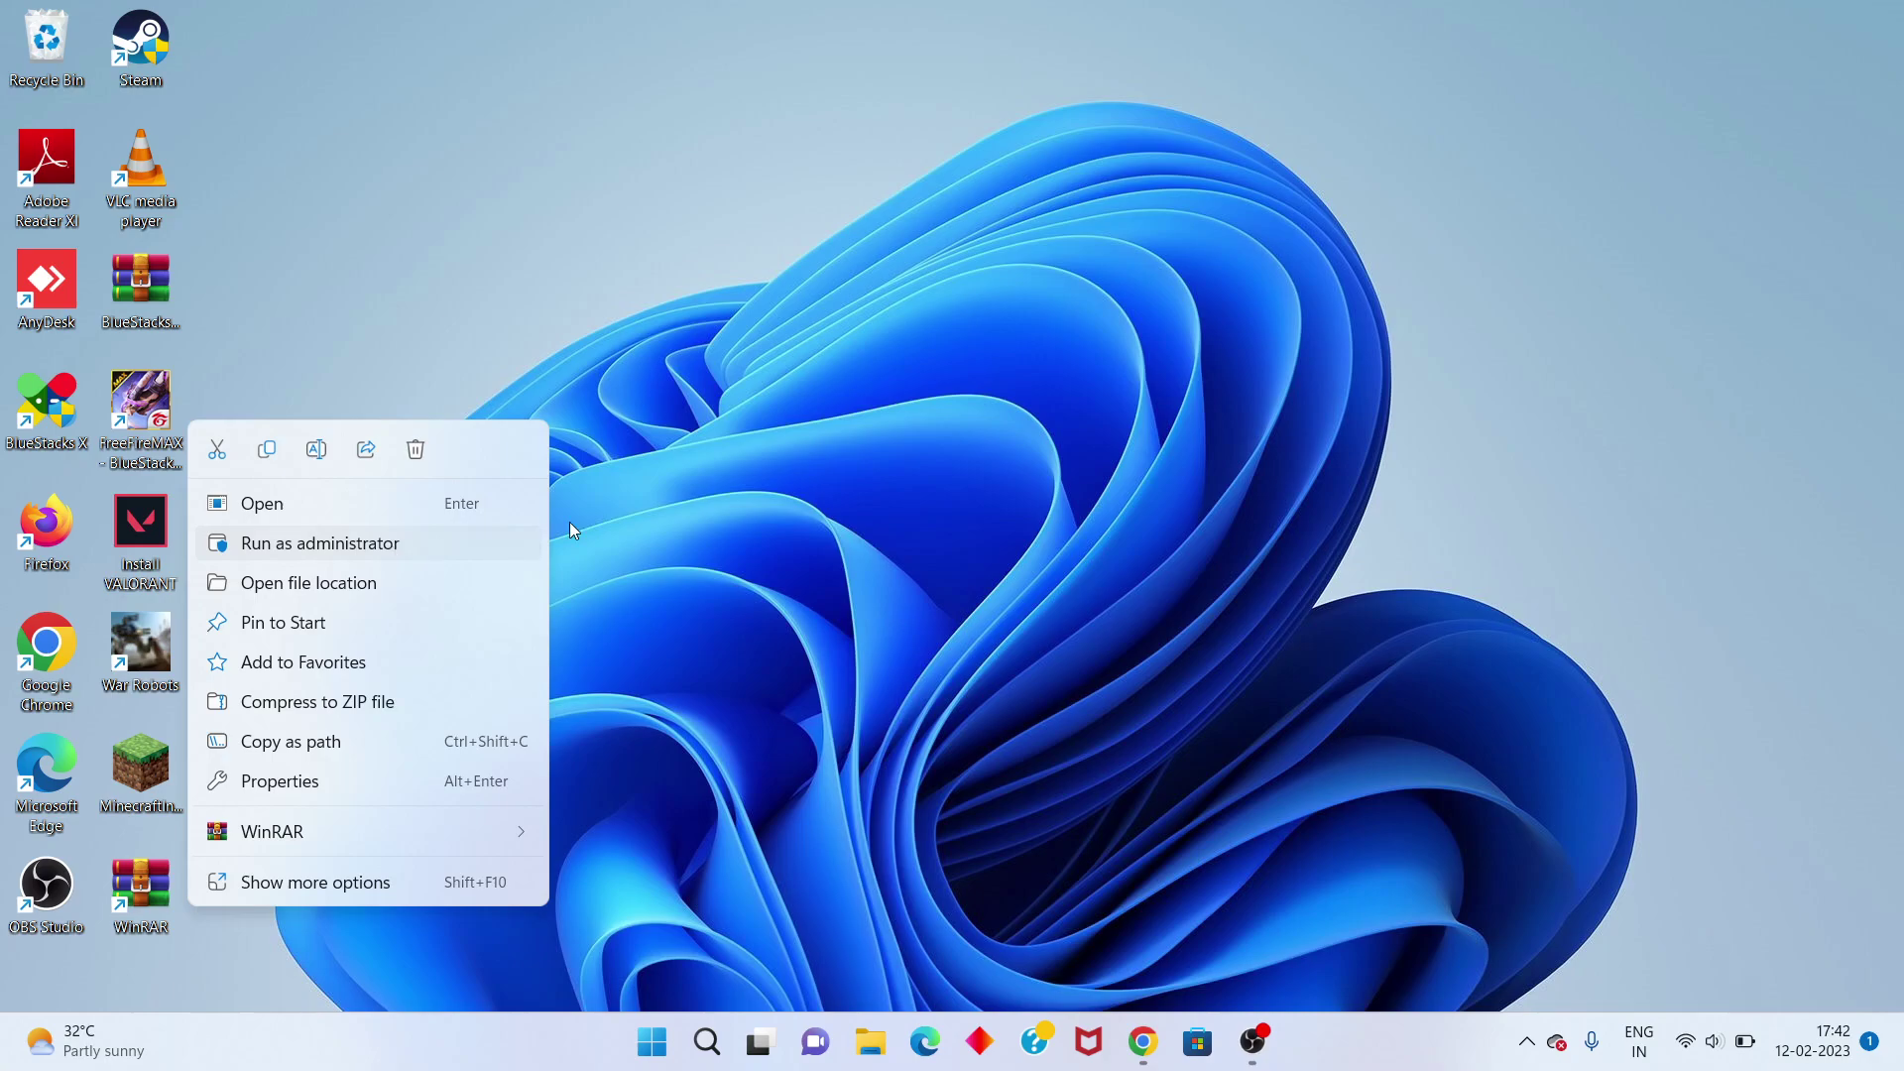
left_click(901, 506)
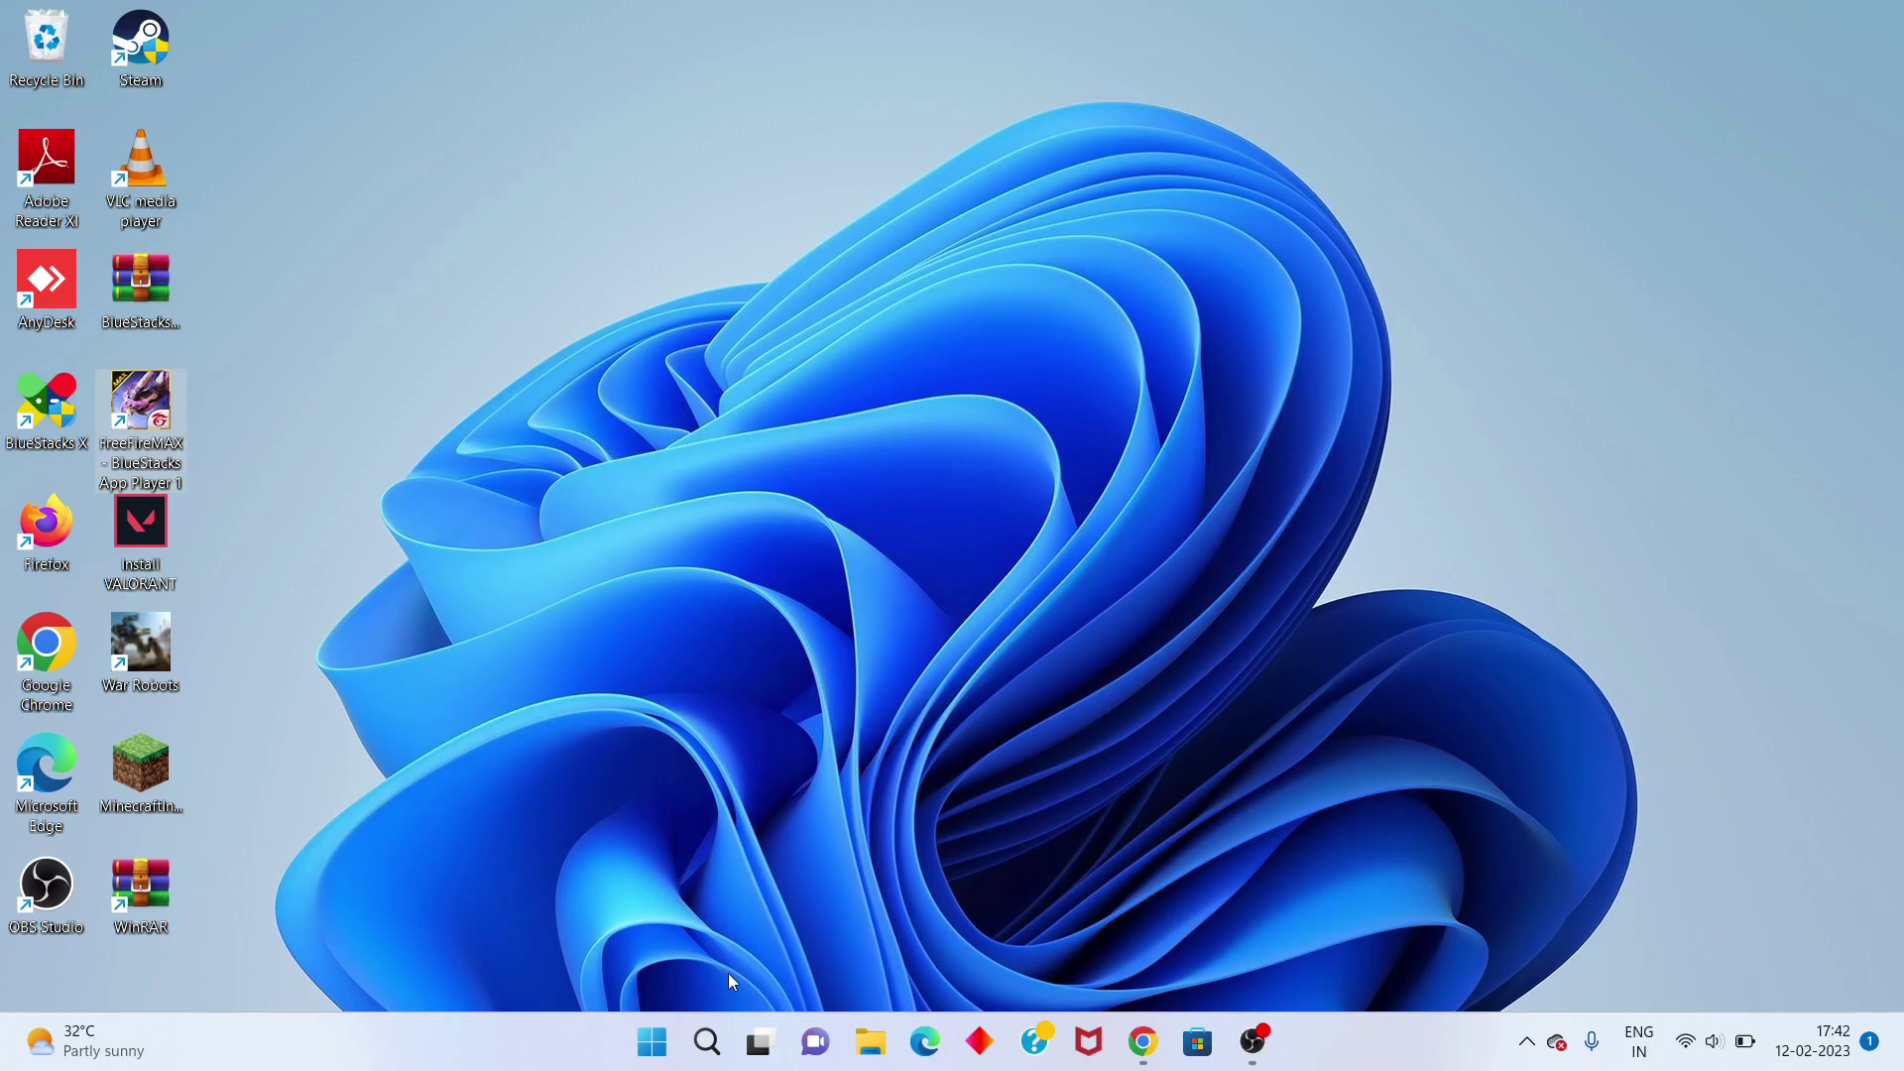
- Open Control Panel from a 'con' search and go to Network and Internet's Network and Sharing Center
left_click(712, 1036)
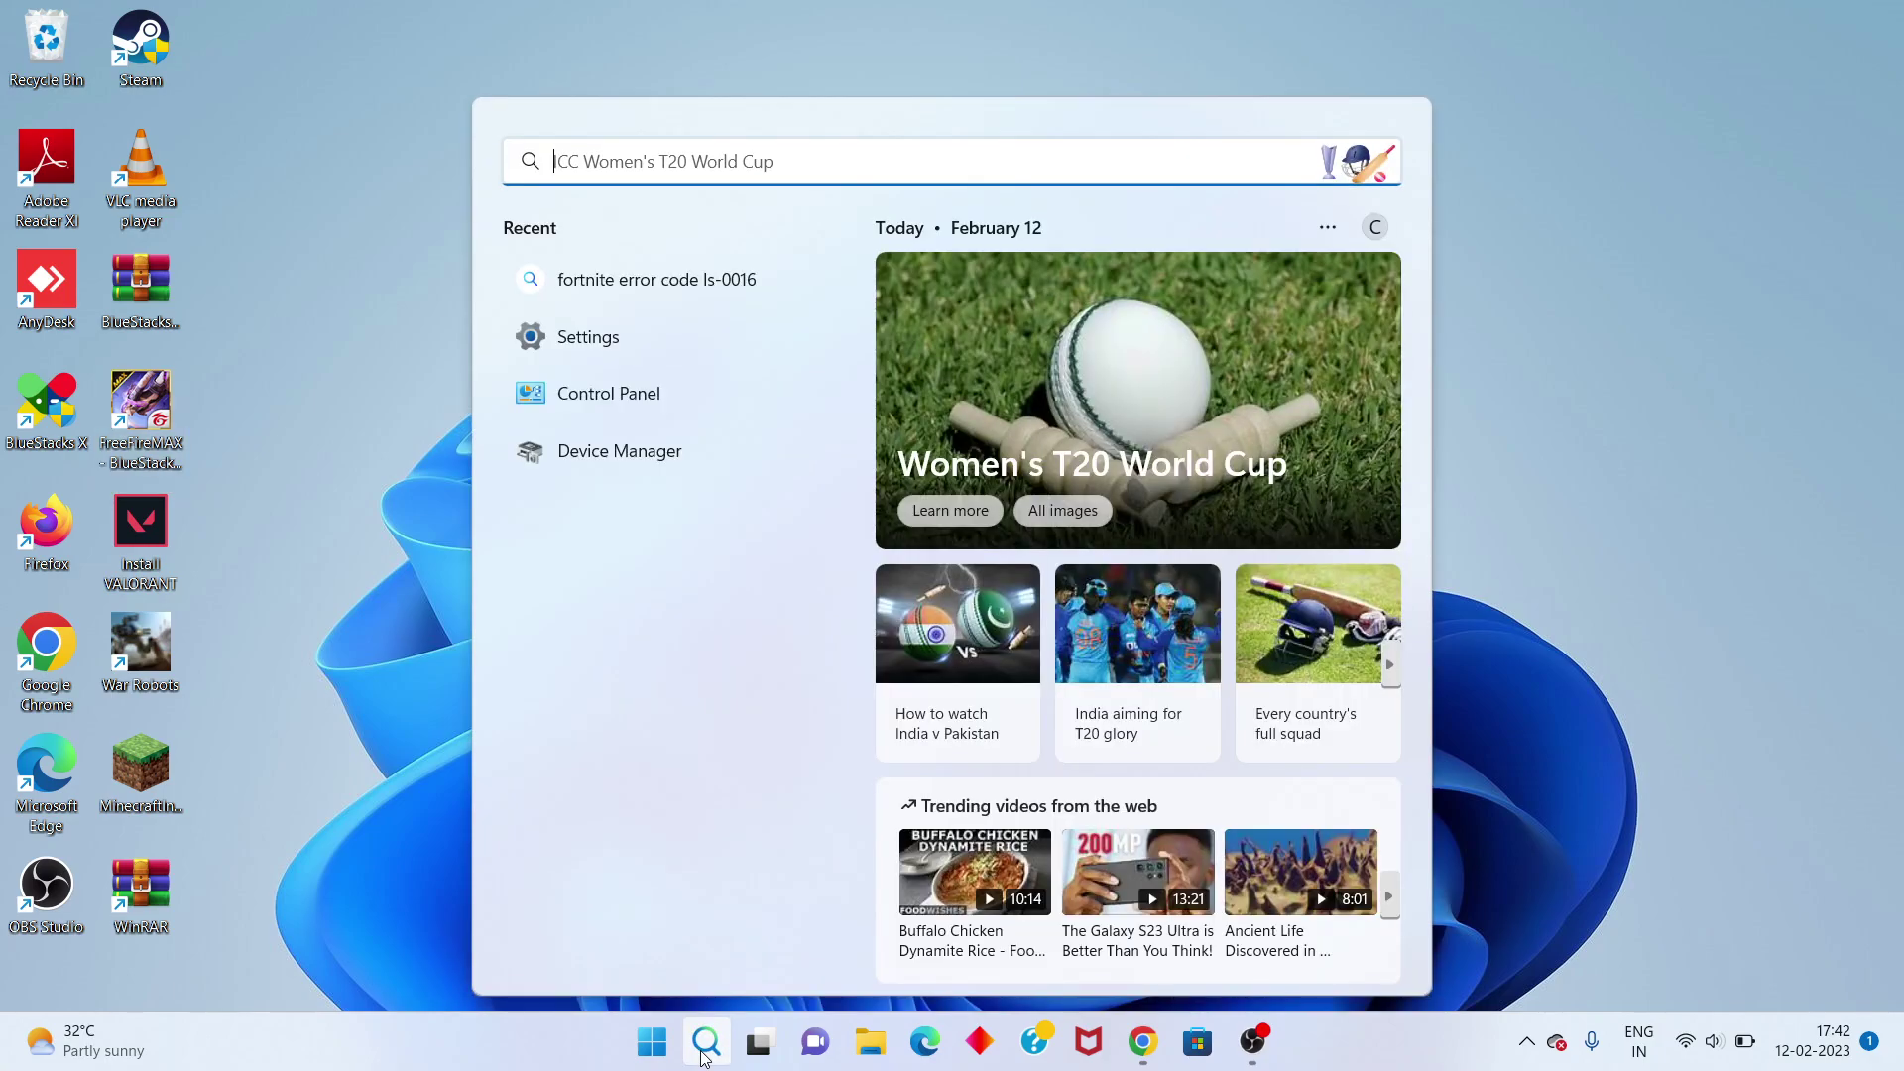
type("con")
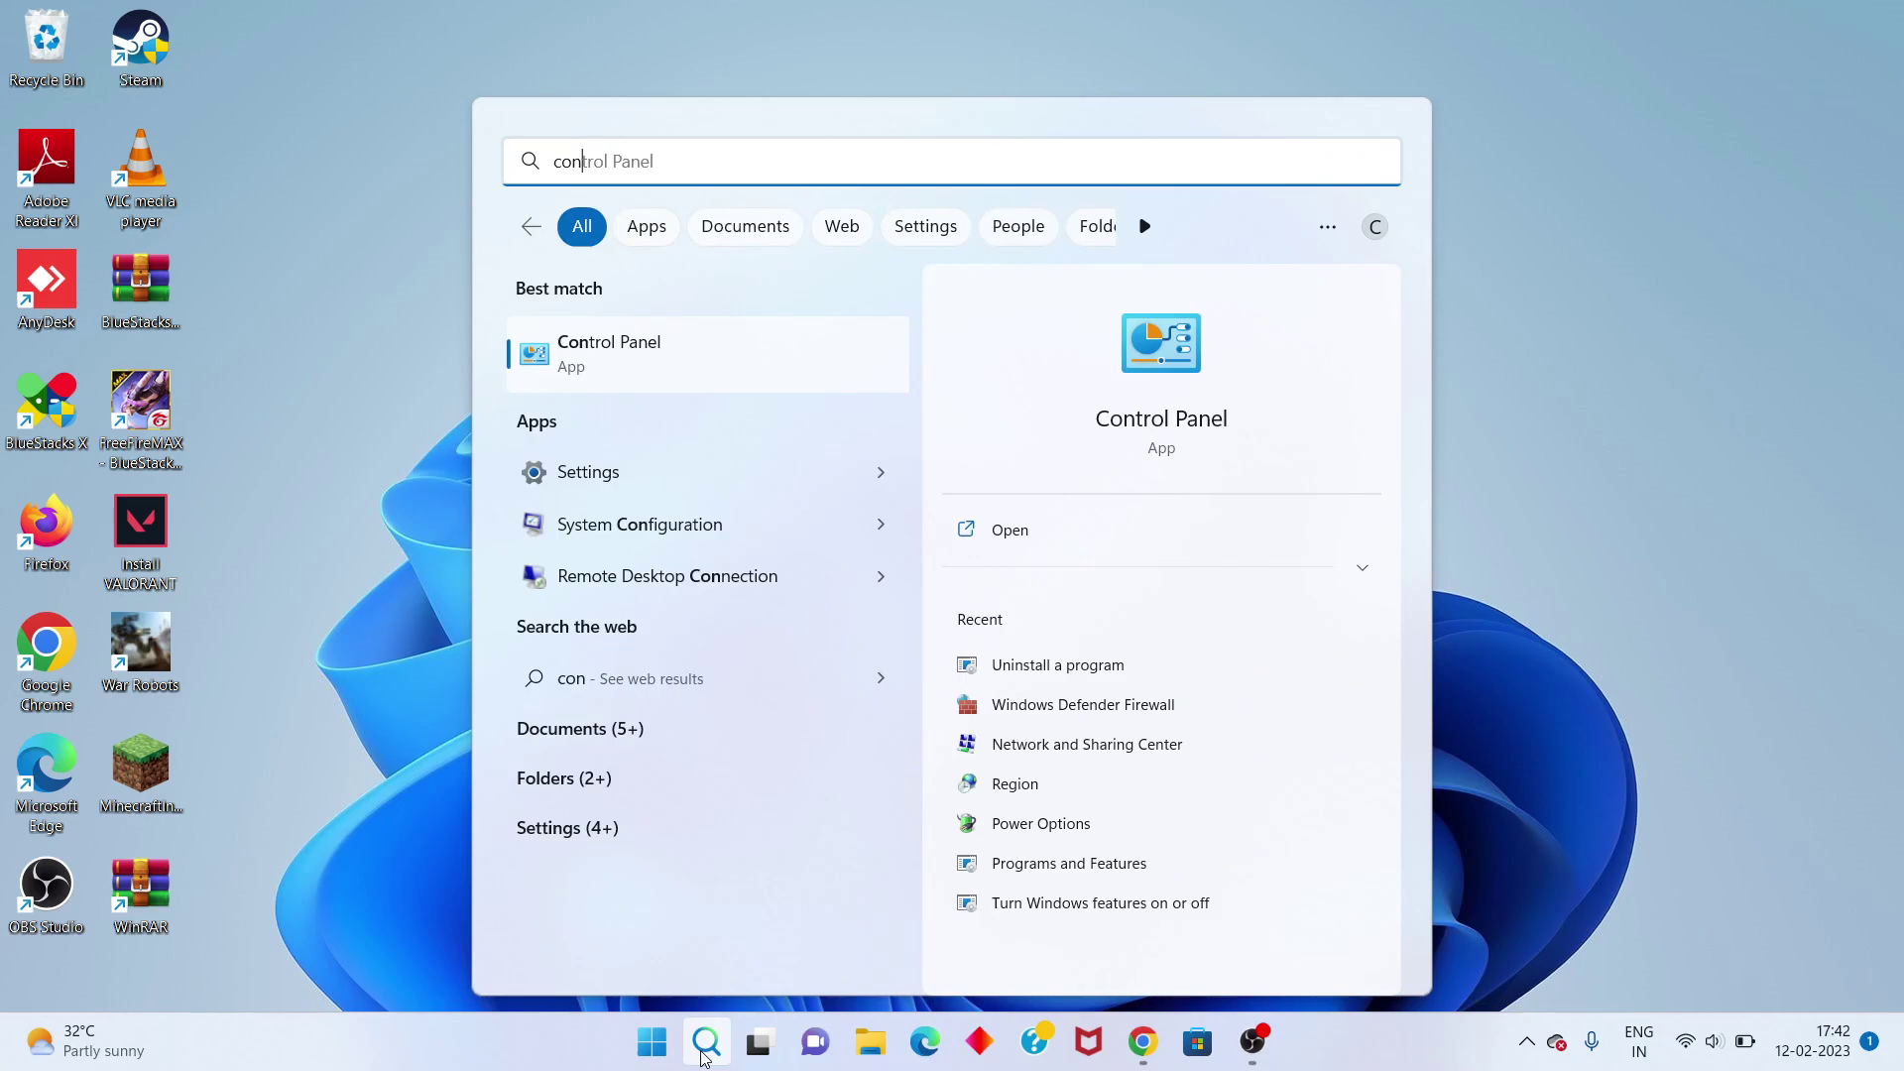
left_click(1094, 532)
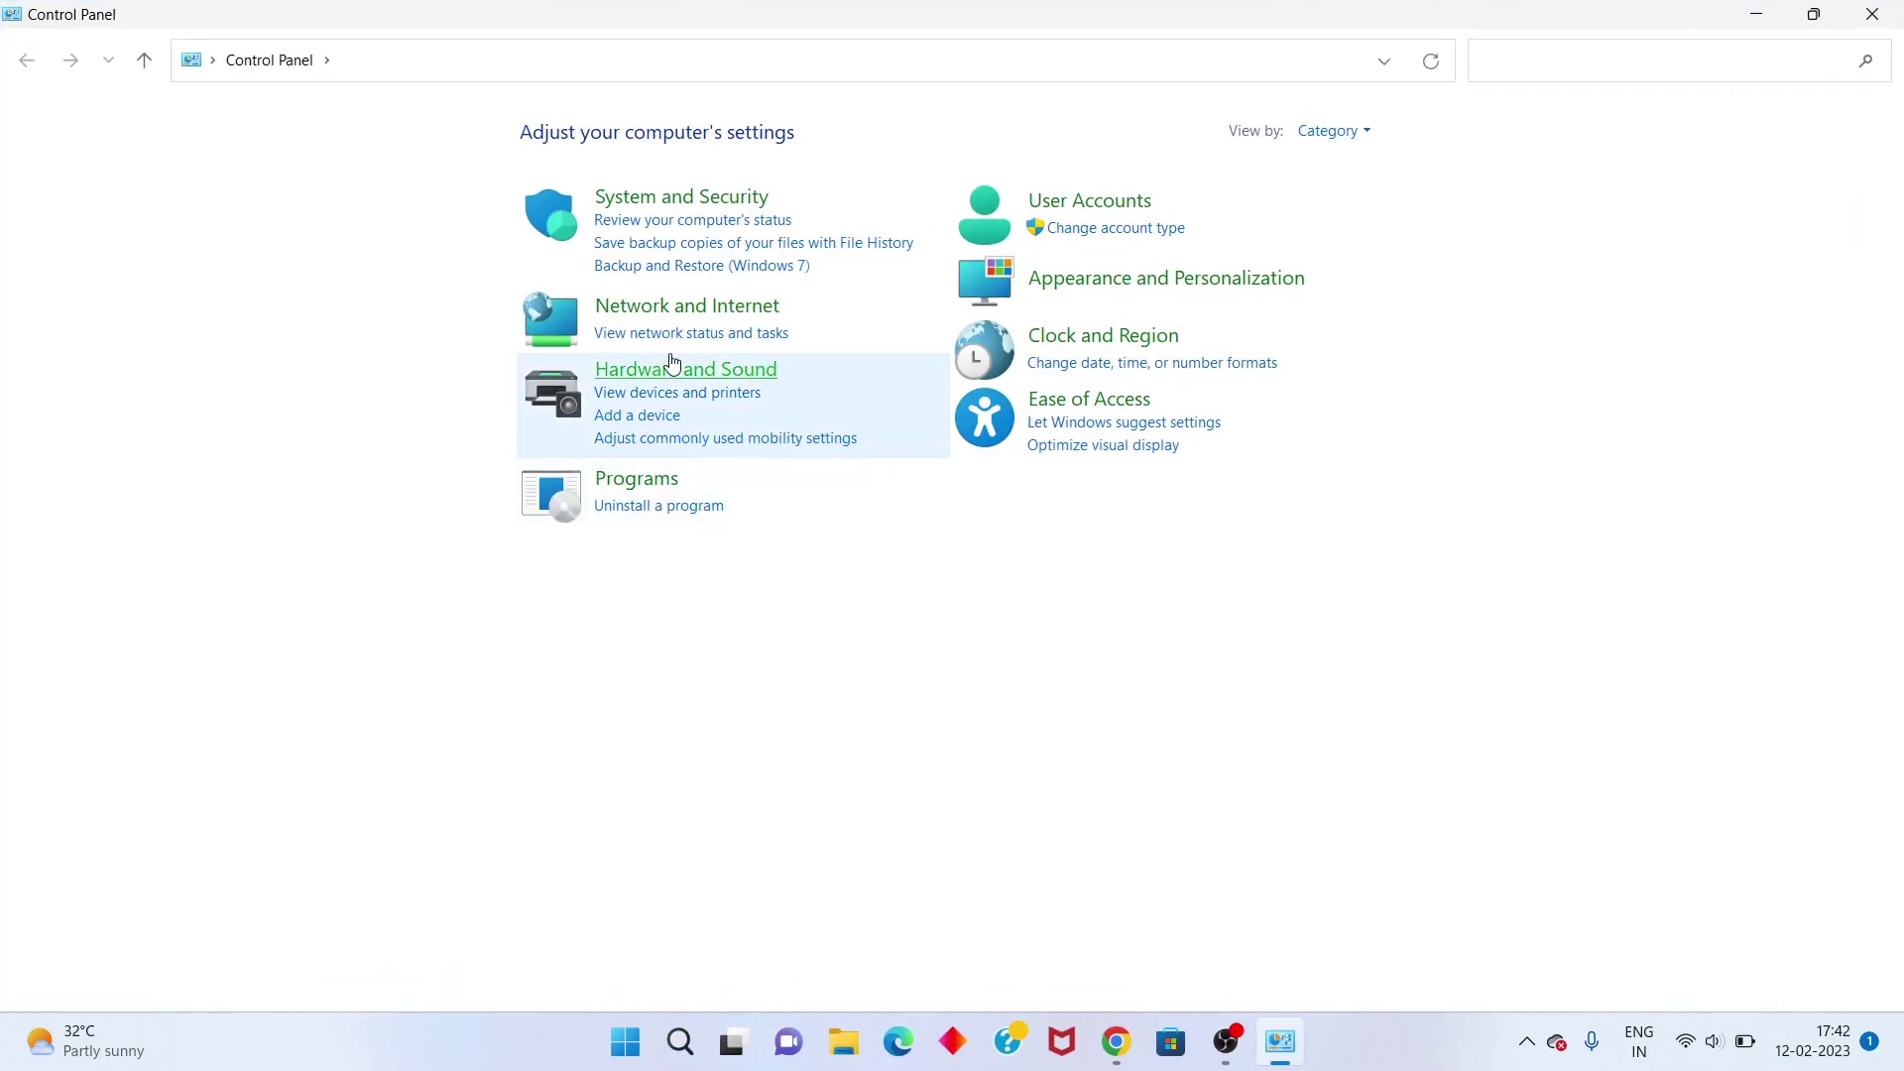
left_click(693, 319)
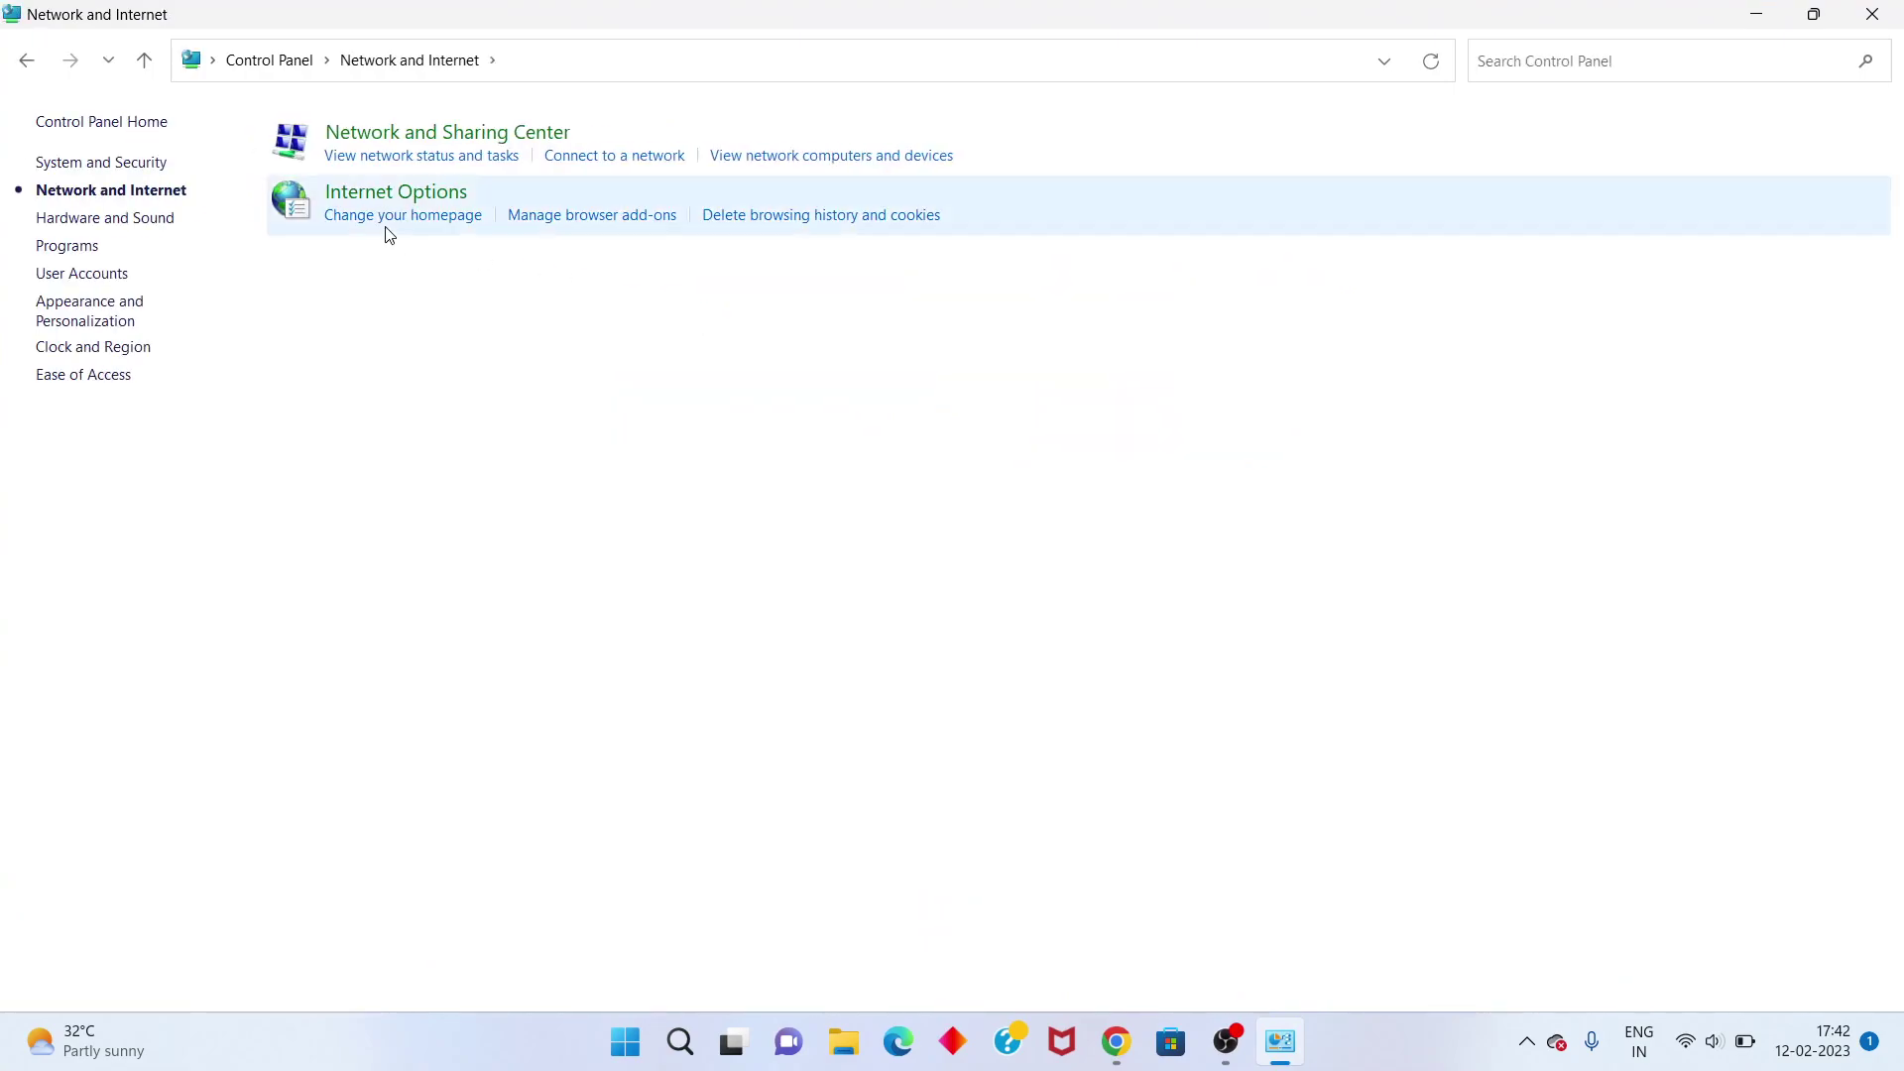
left_click(496, 139)
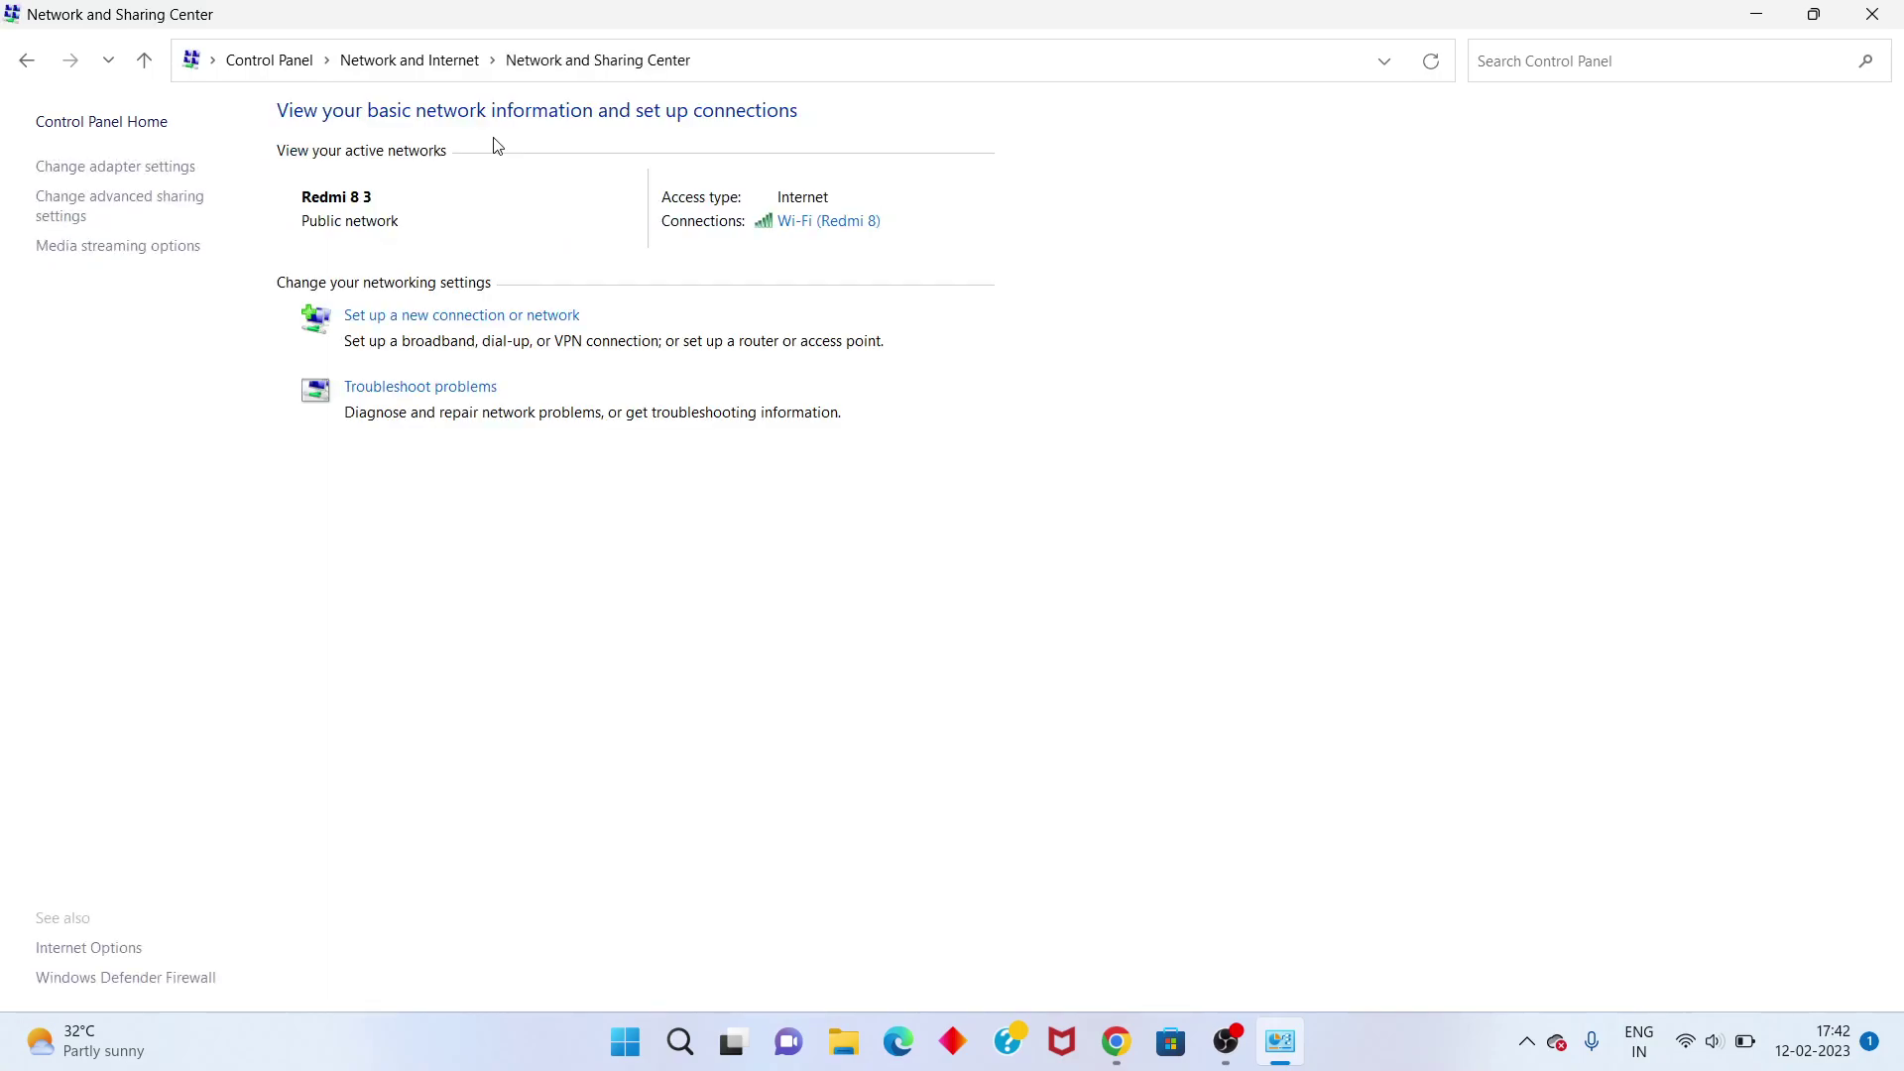
- Open the Wi-Fi connection's Internet Protocol Version 4 (TCP/IPv4) properties
left_click(808, 224)
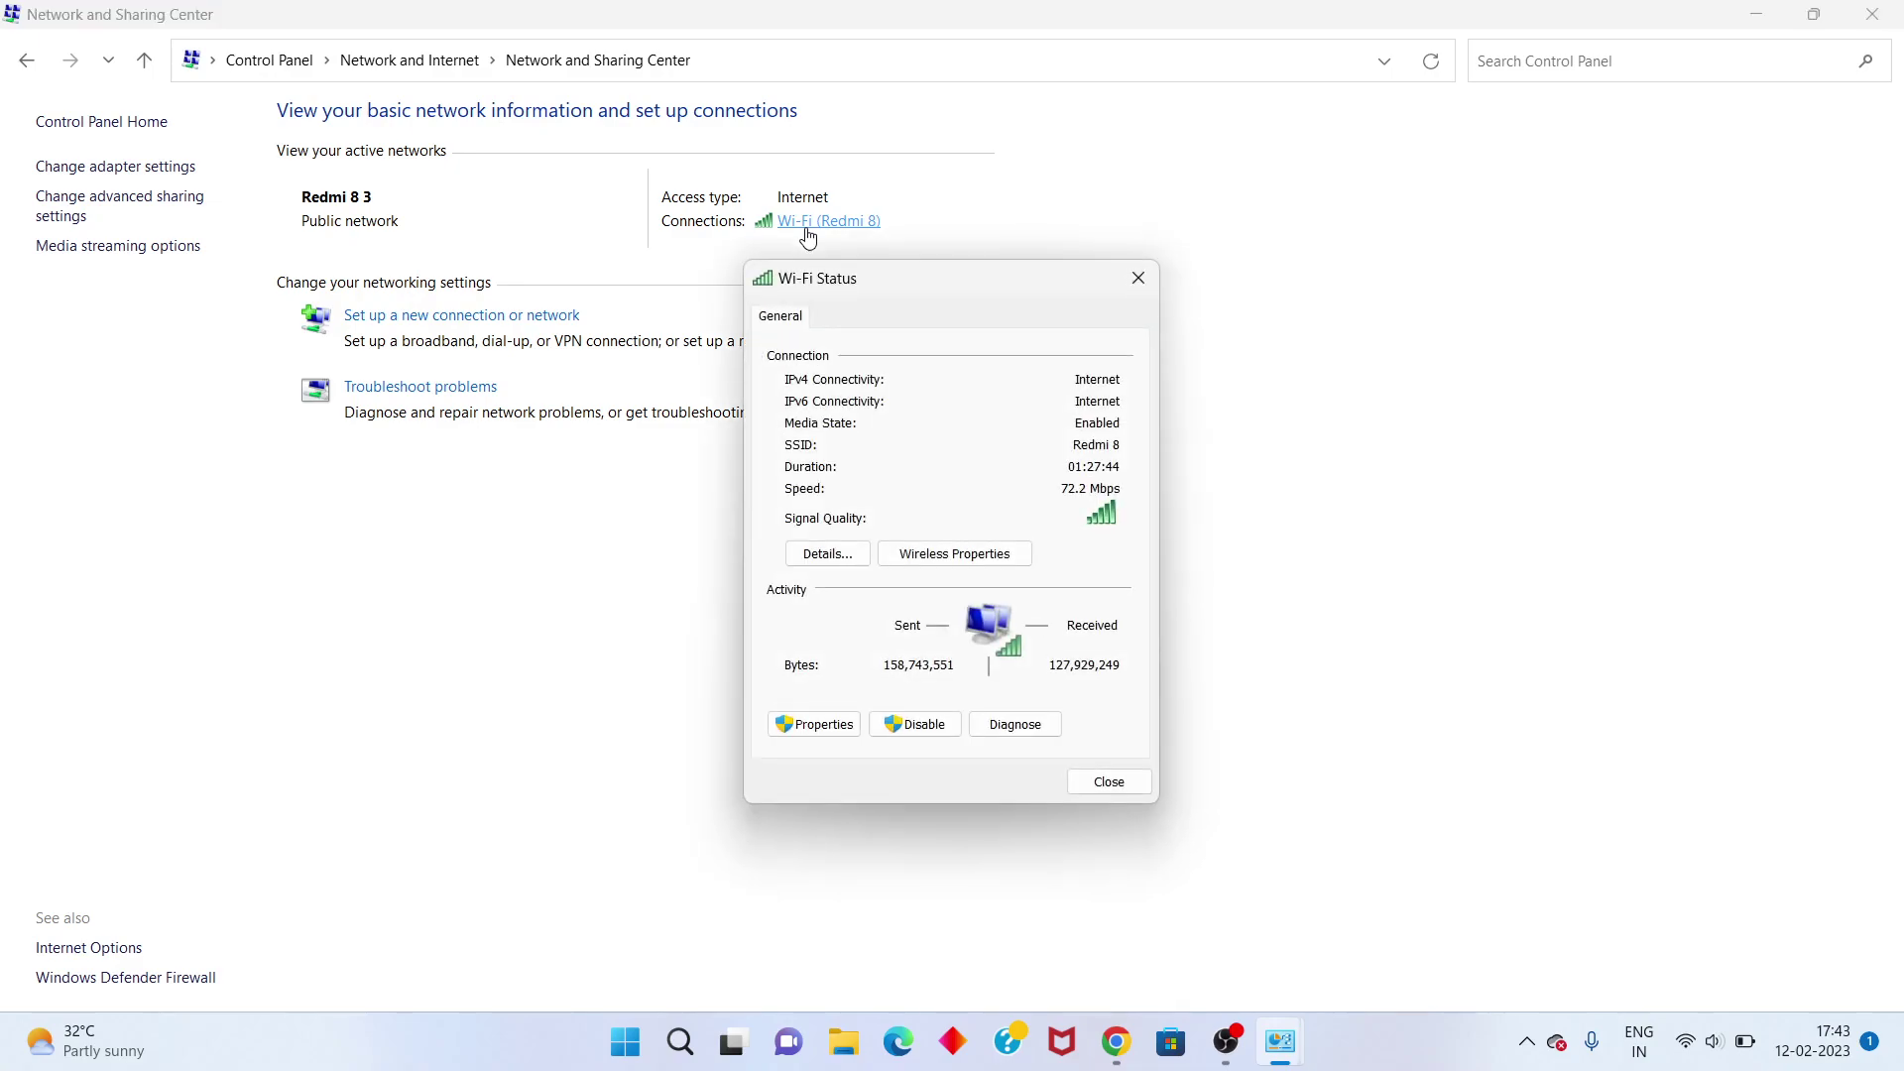
left_click(831, 732)
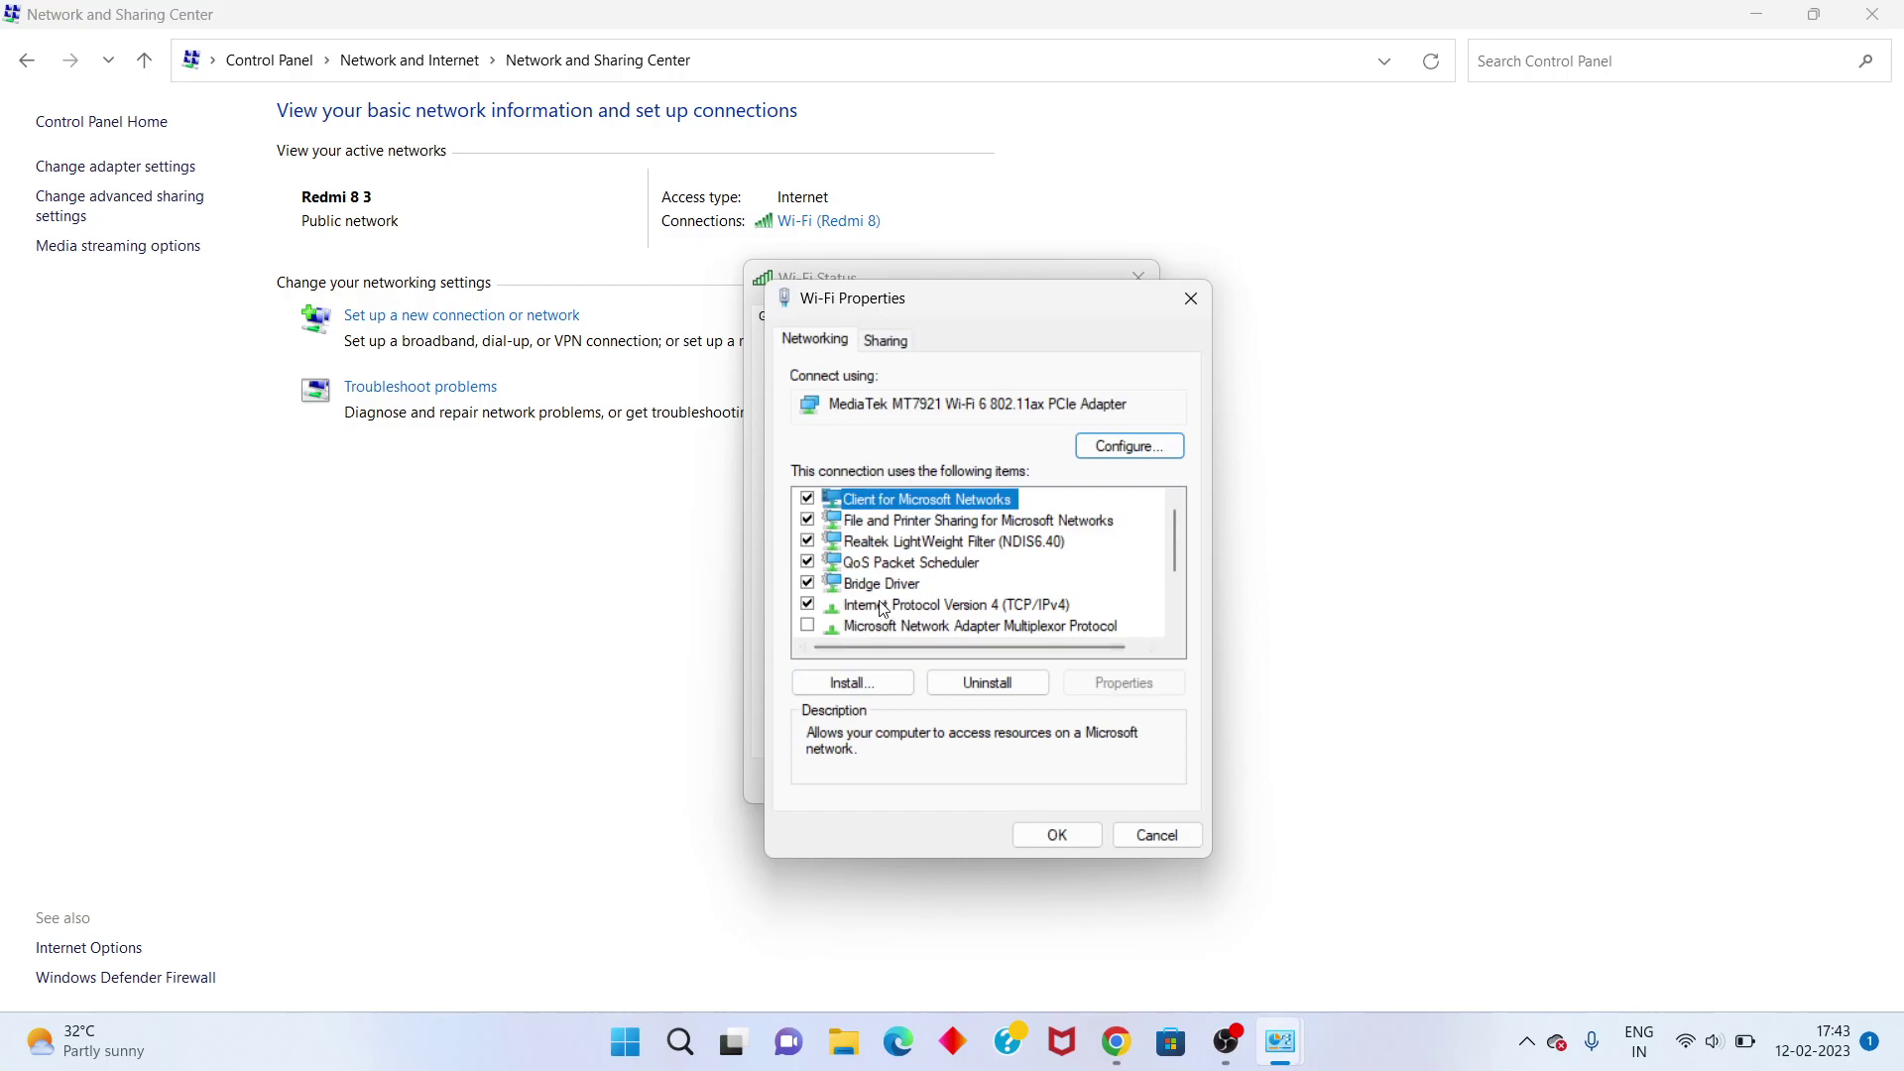
left_click(954, 613)
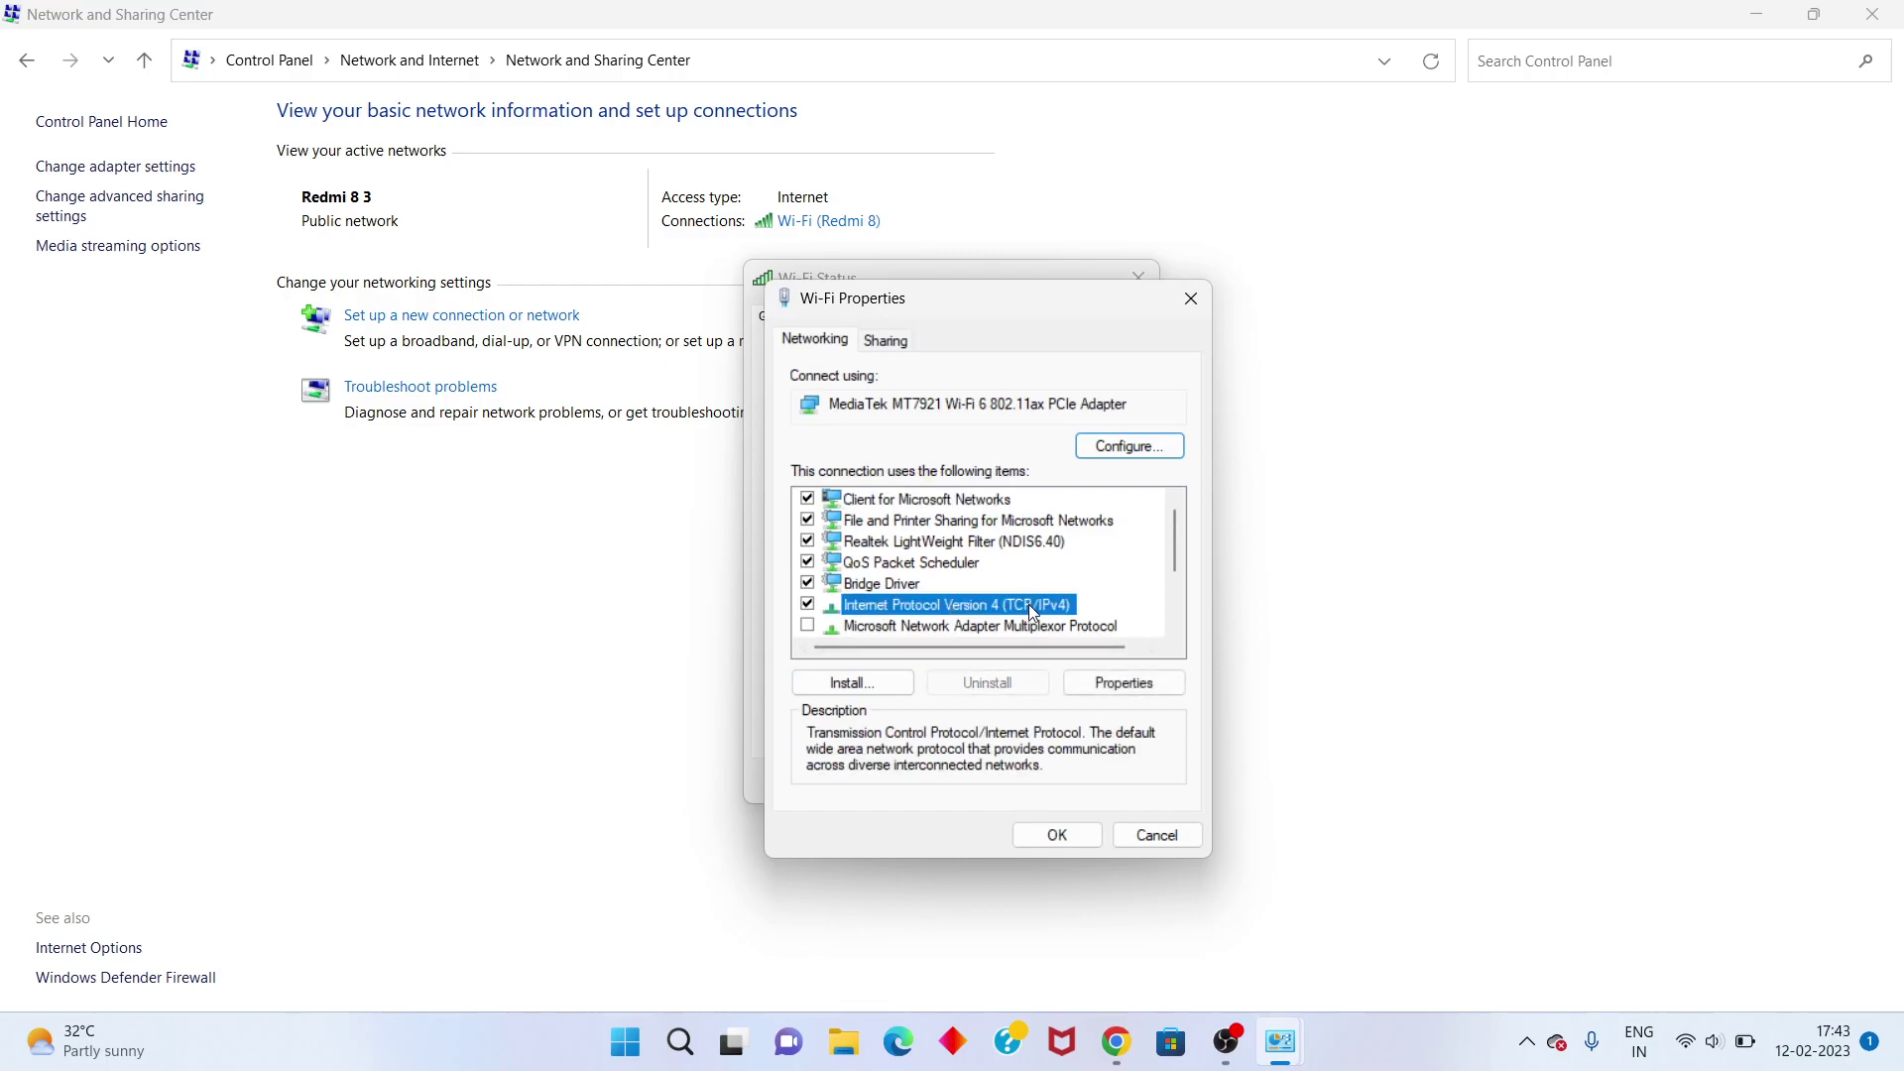
left_click(1133, 691)
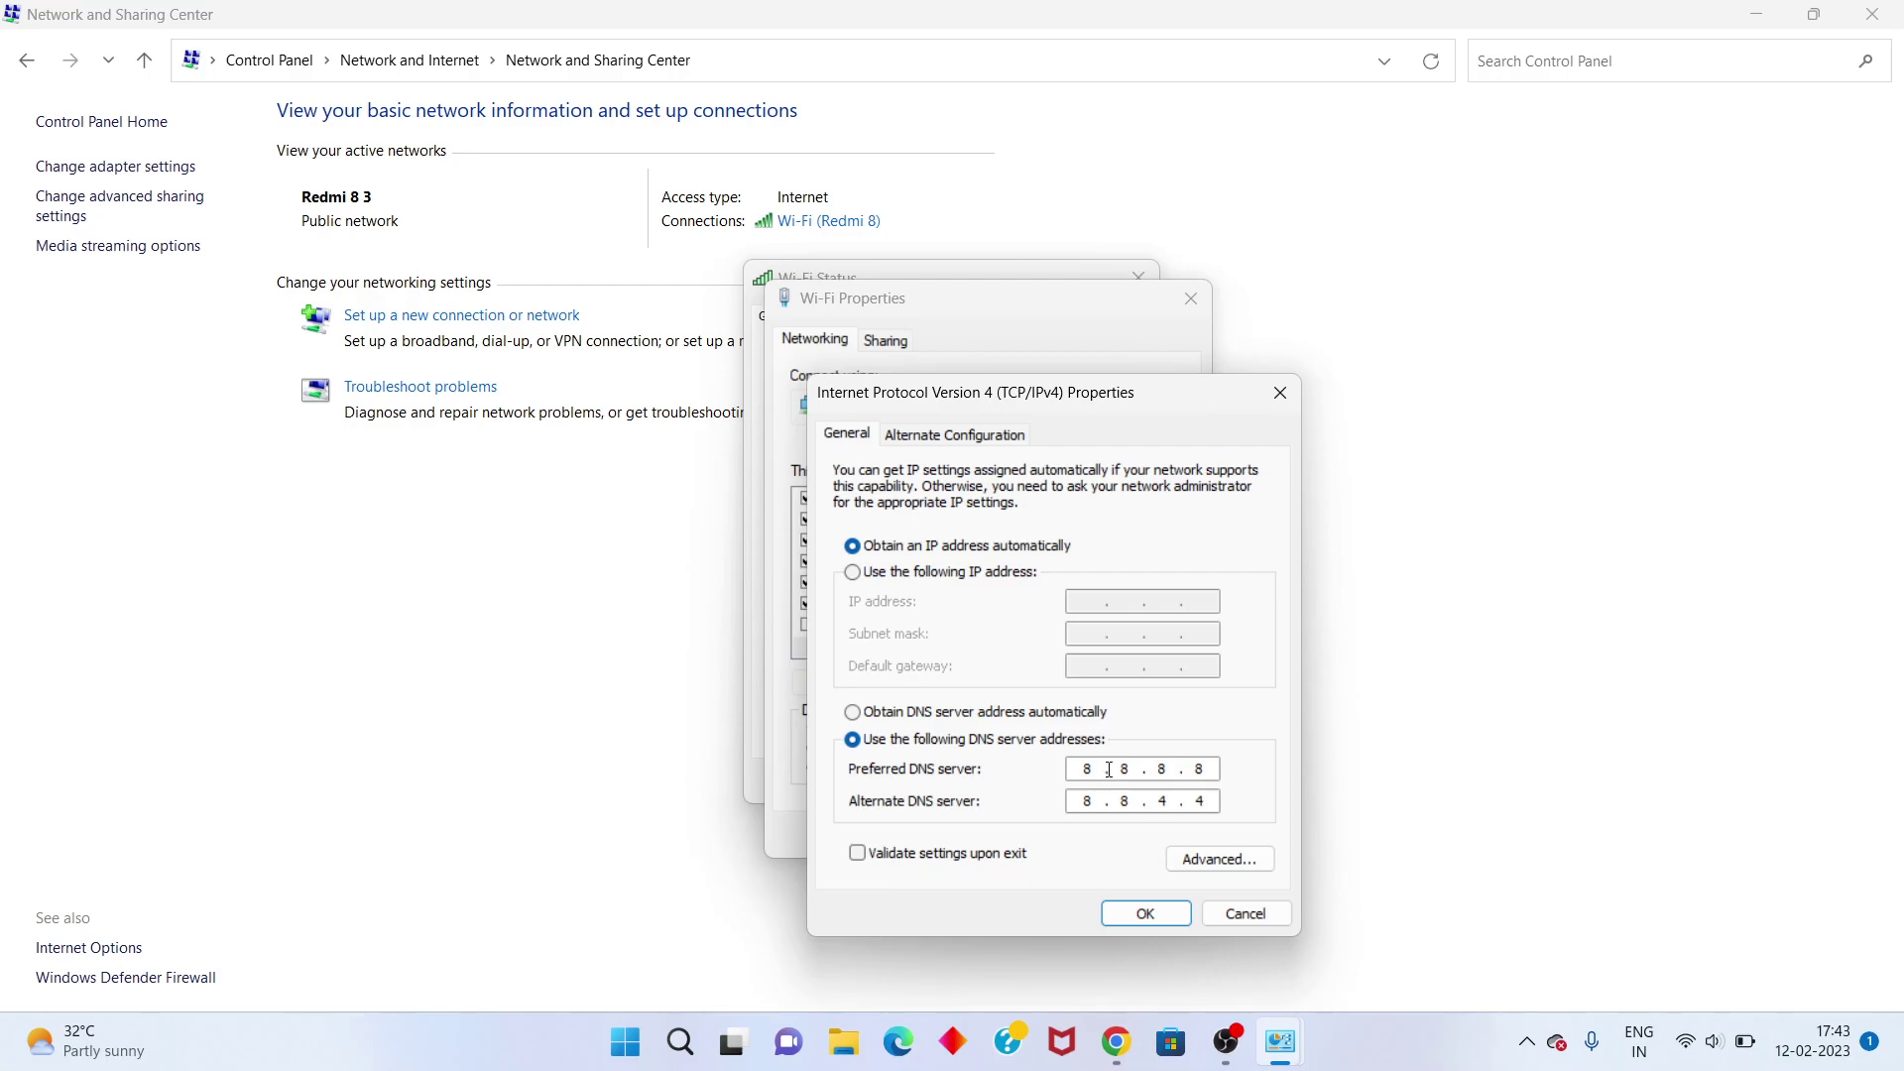
- Set the Wi-Fi DNS servers manually to 1.1.1.1 preferred and 1.0.0.1 alternate, and confirm
left_click(853, 713)
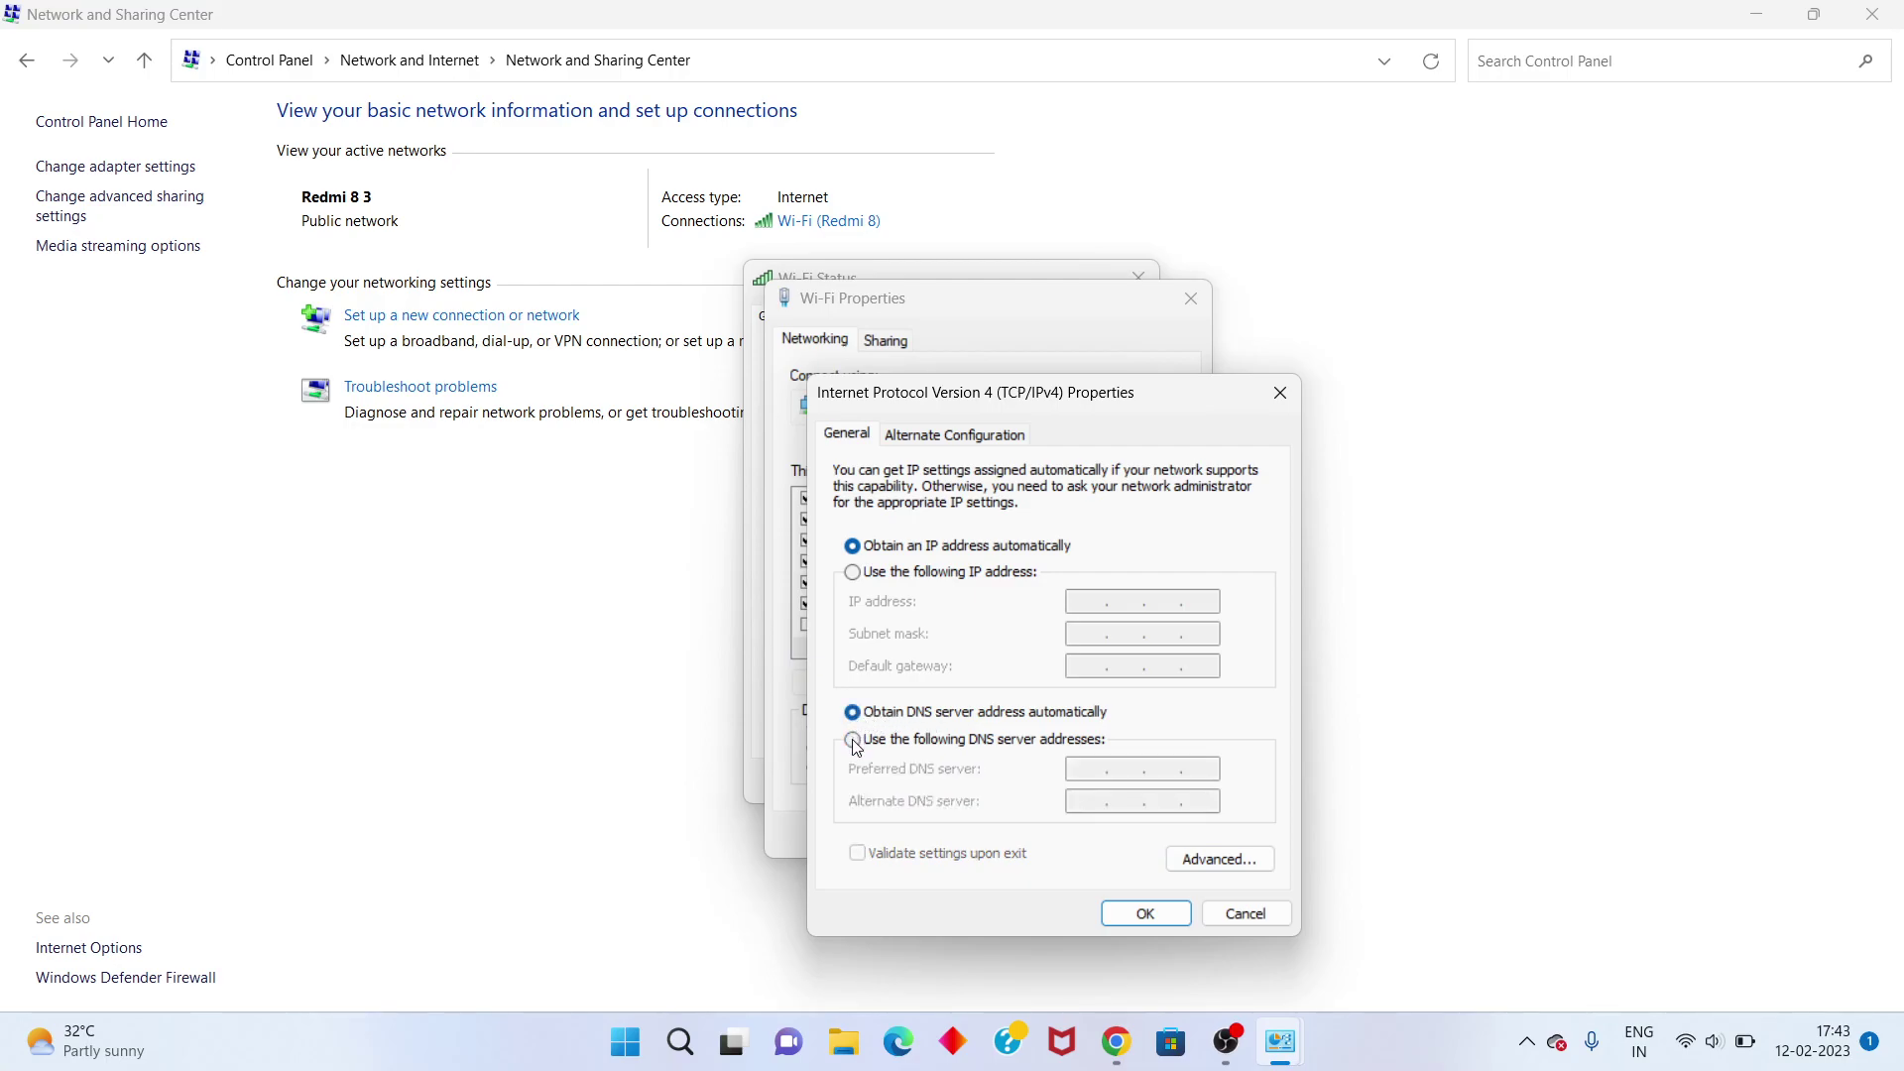
left_click(852, 740)
type("1...")
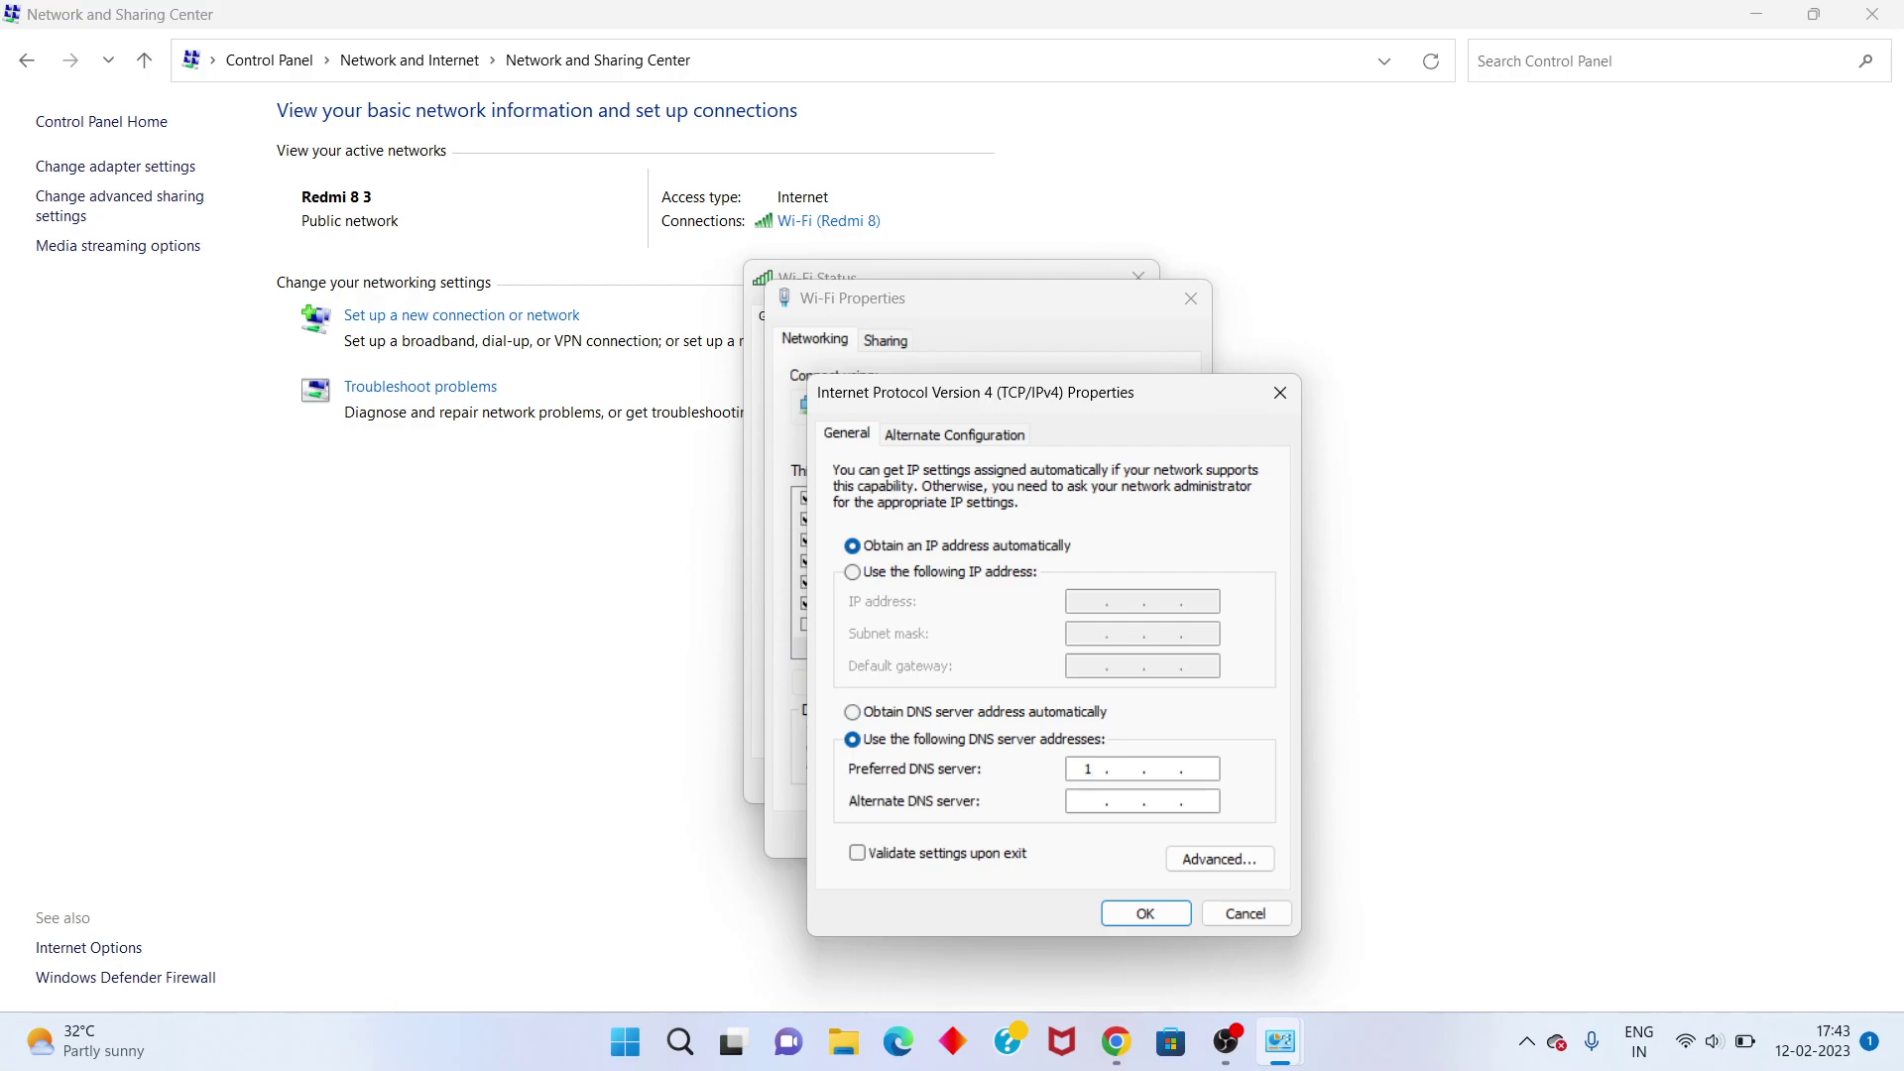
type("1")
type("1")
type("1")
left_click(1089, 802)
type("1.0.0.1")
left_click(1153, 912)
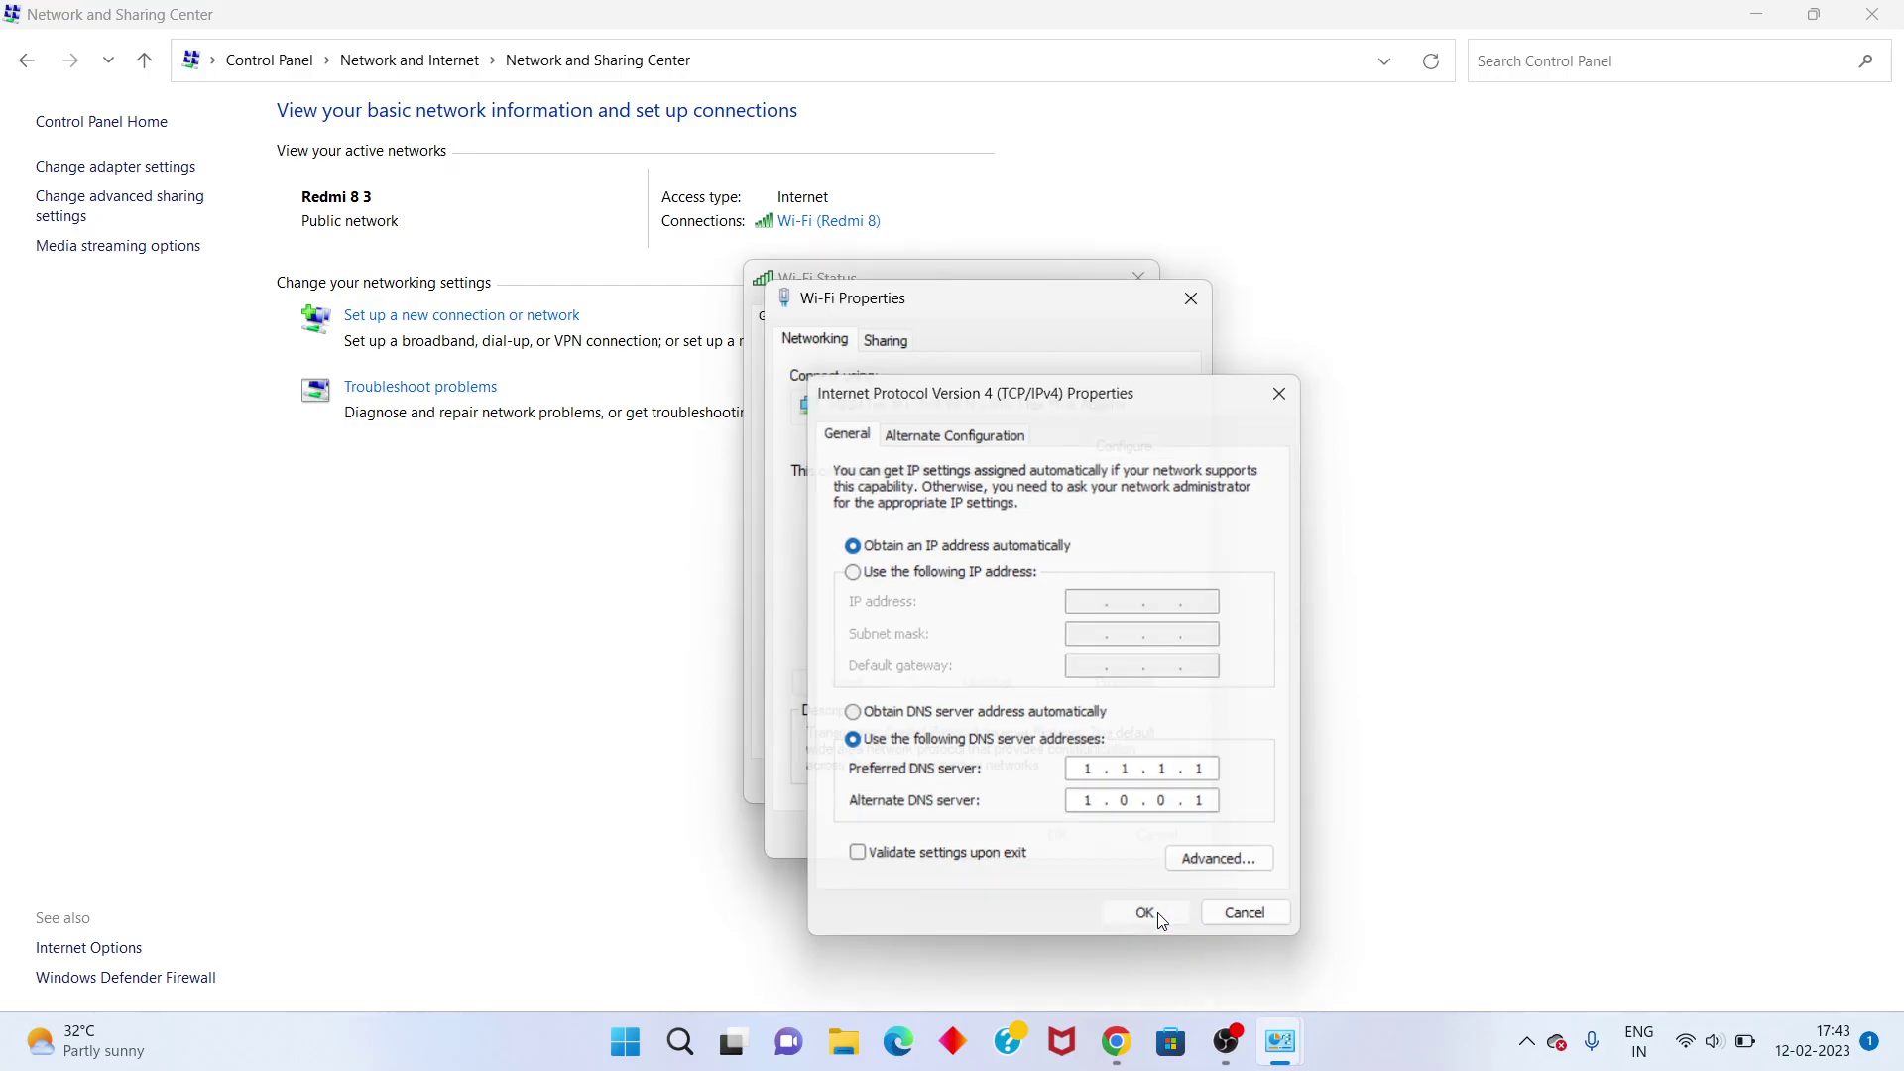
left_click(1080, 842)
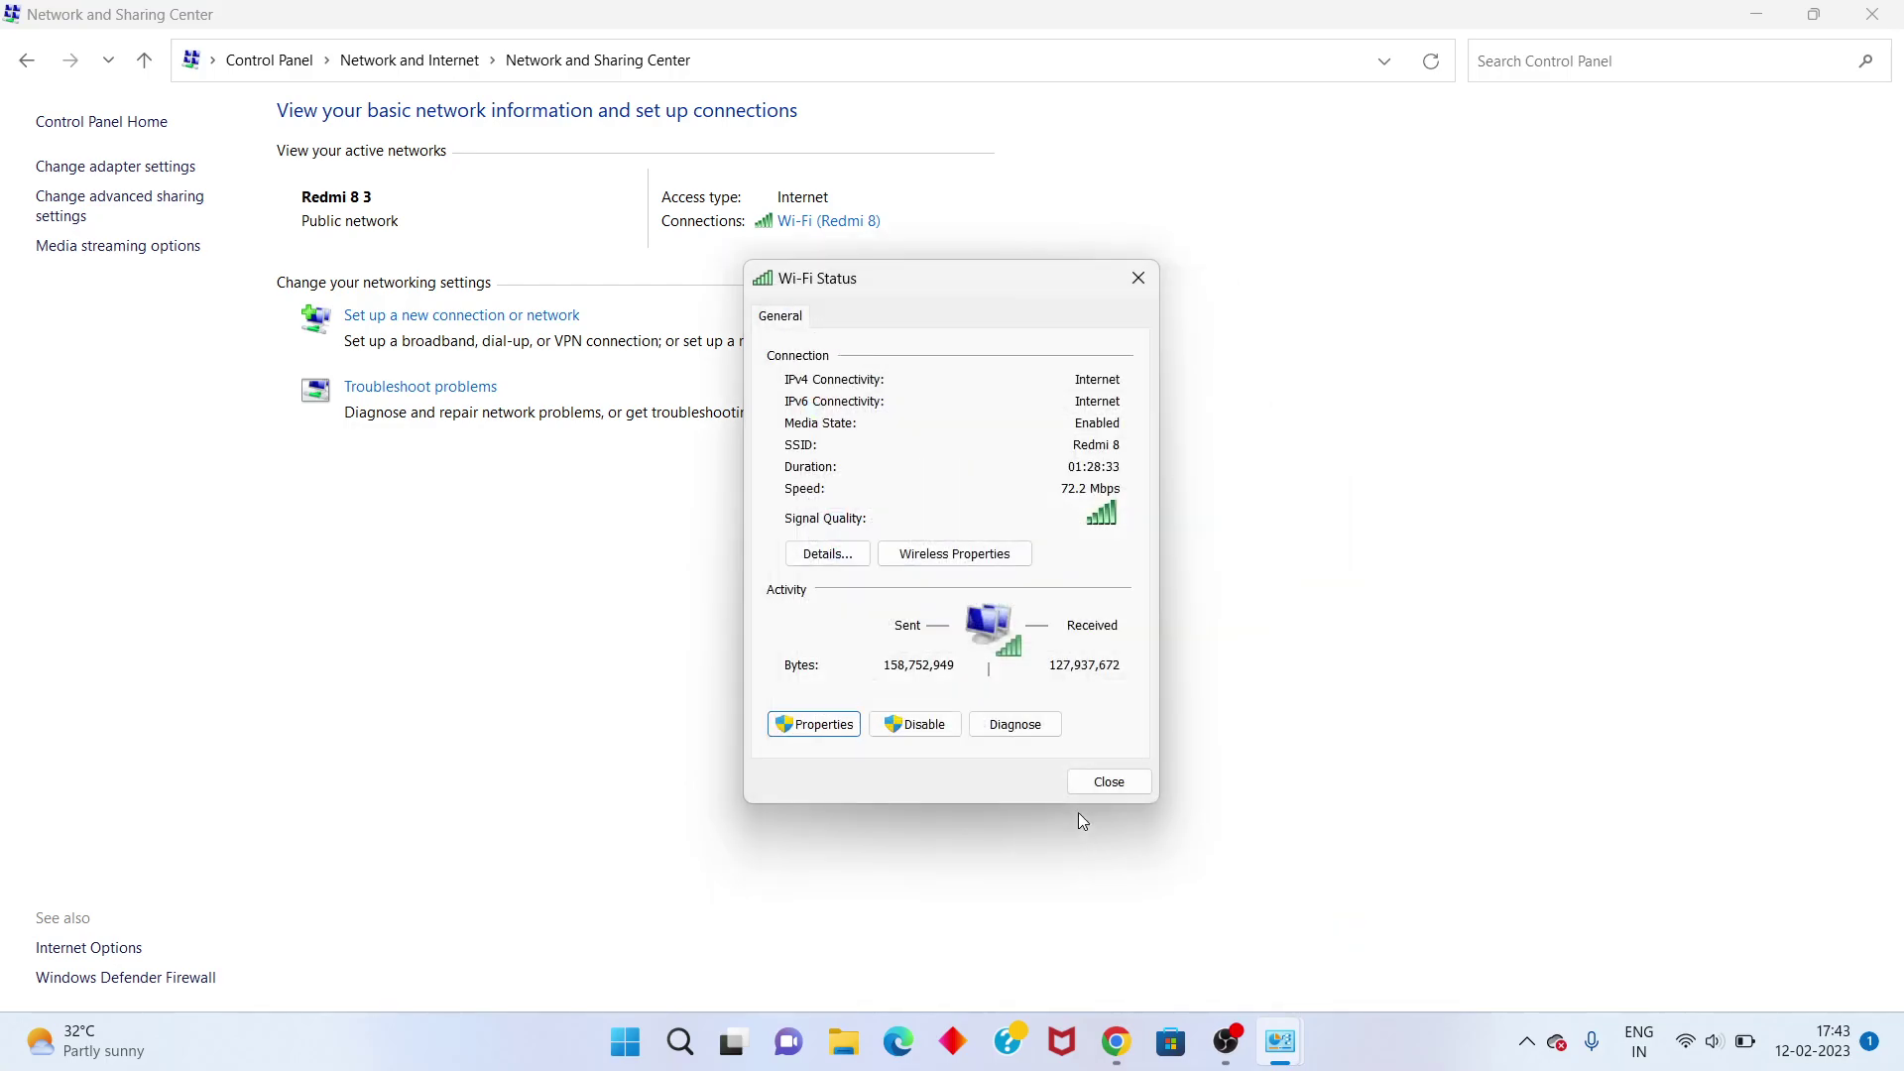
- Close the Wi-Fi Status and Control Panel windows and launch Command Prompt as administrator via a 'cmd' search
left_click(1109, 782)
left_click(1872, 14)
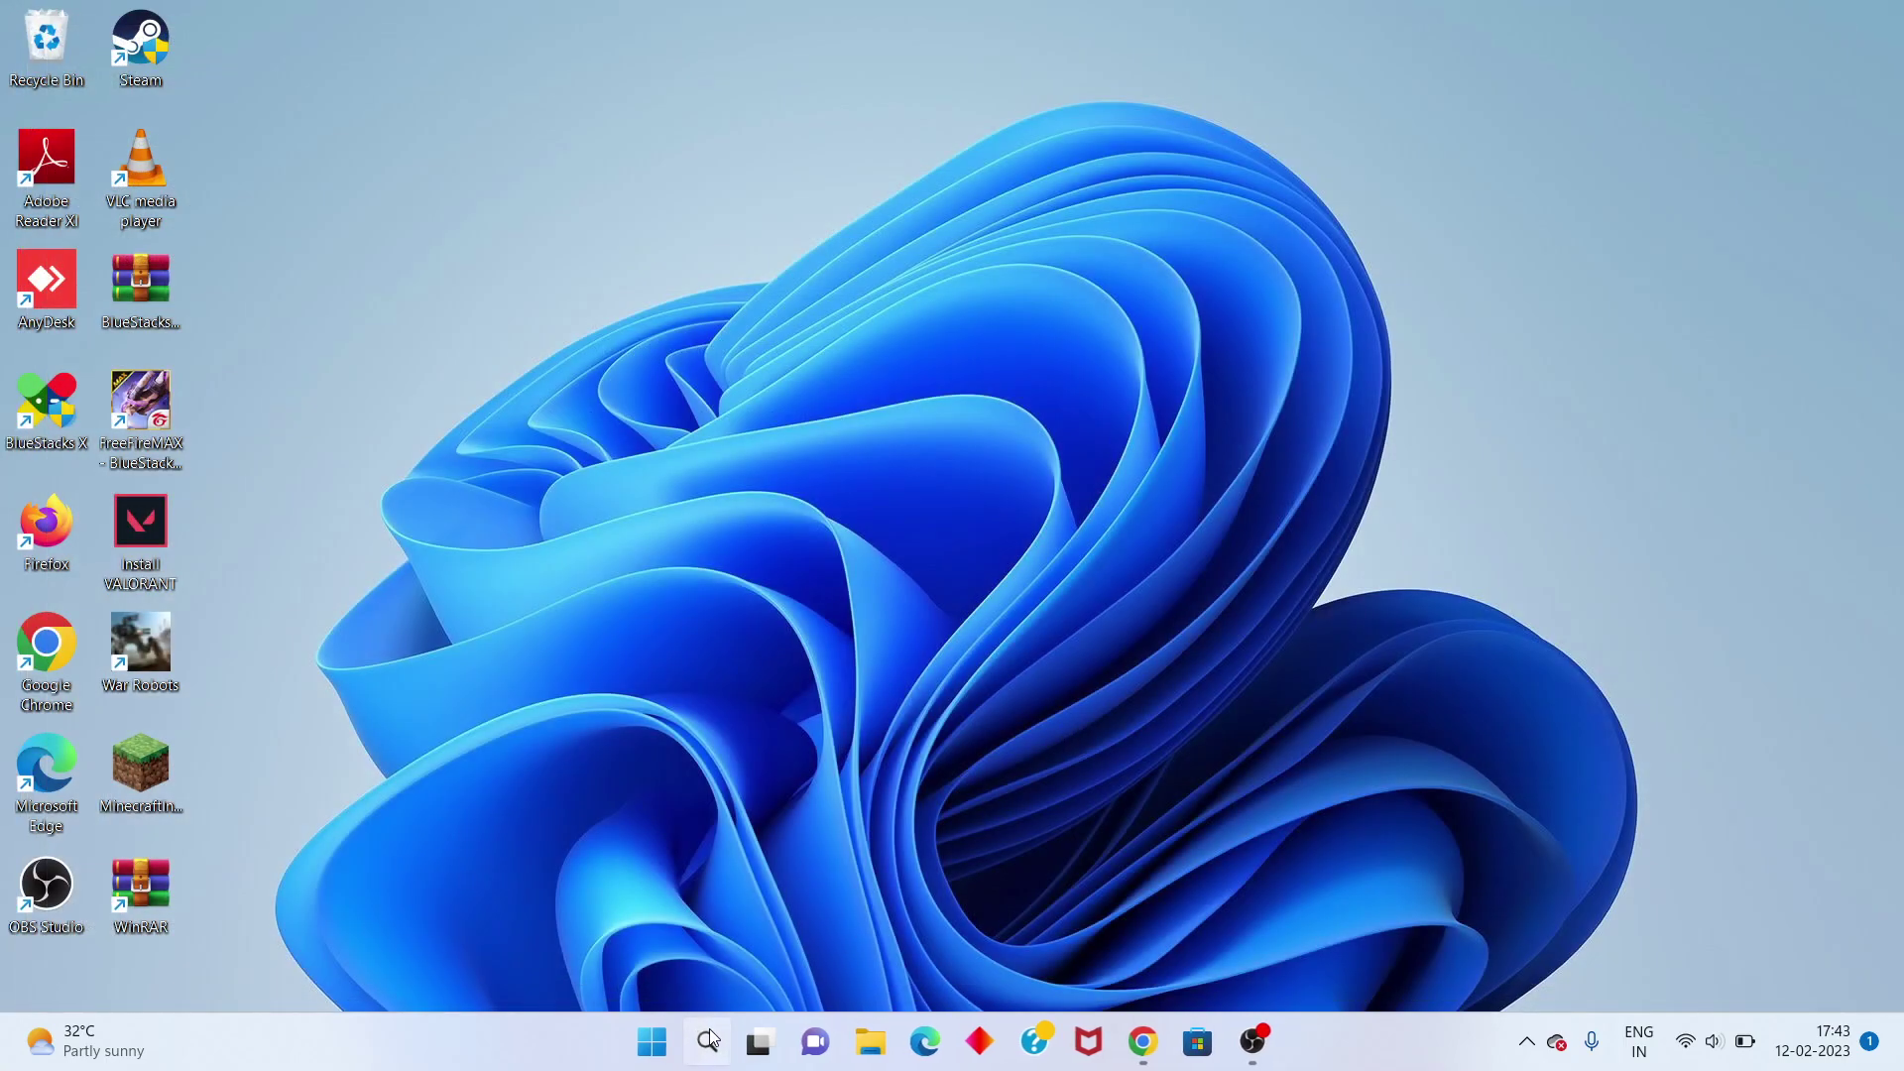
left_click(709, 1031)
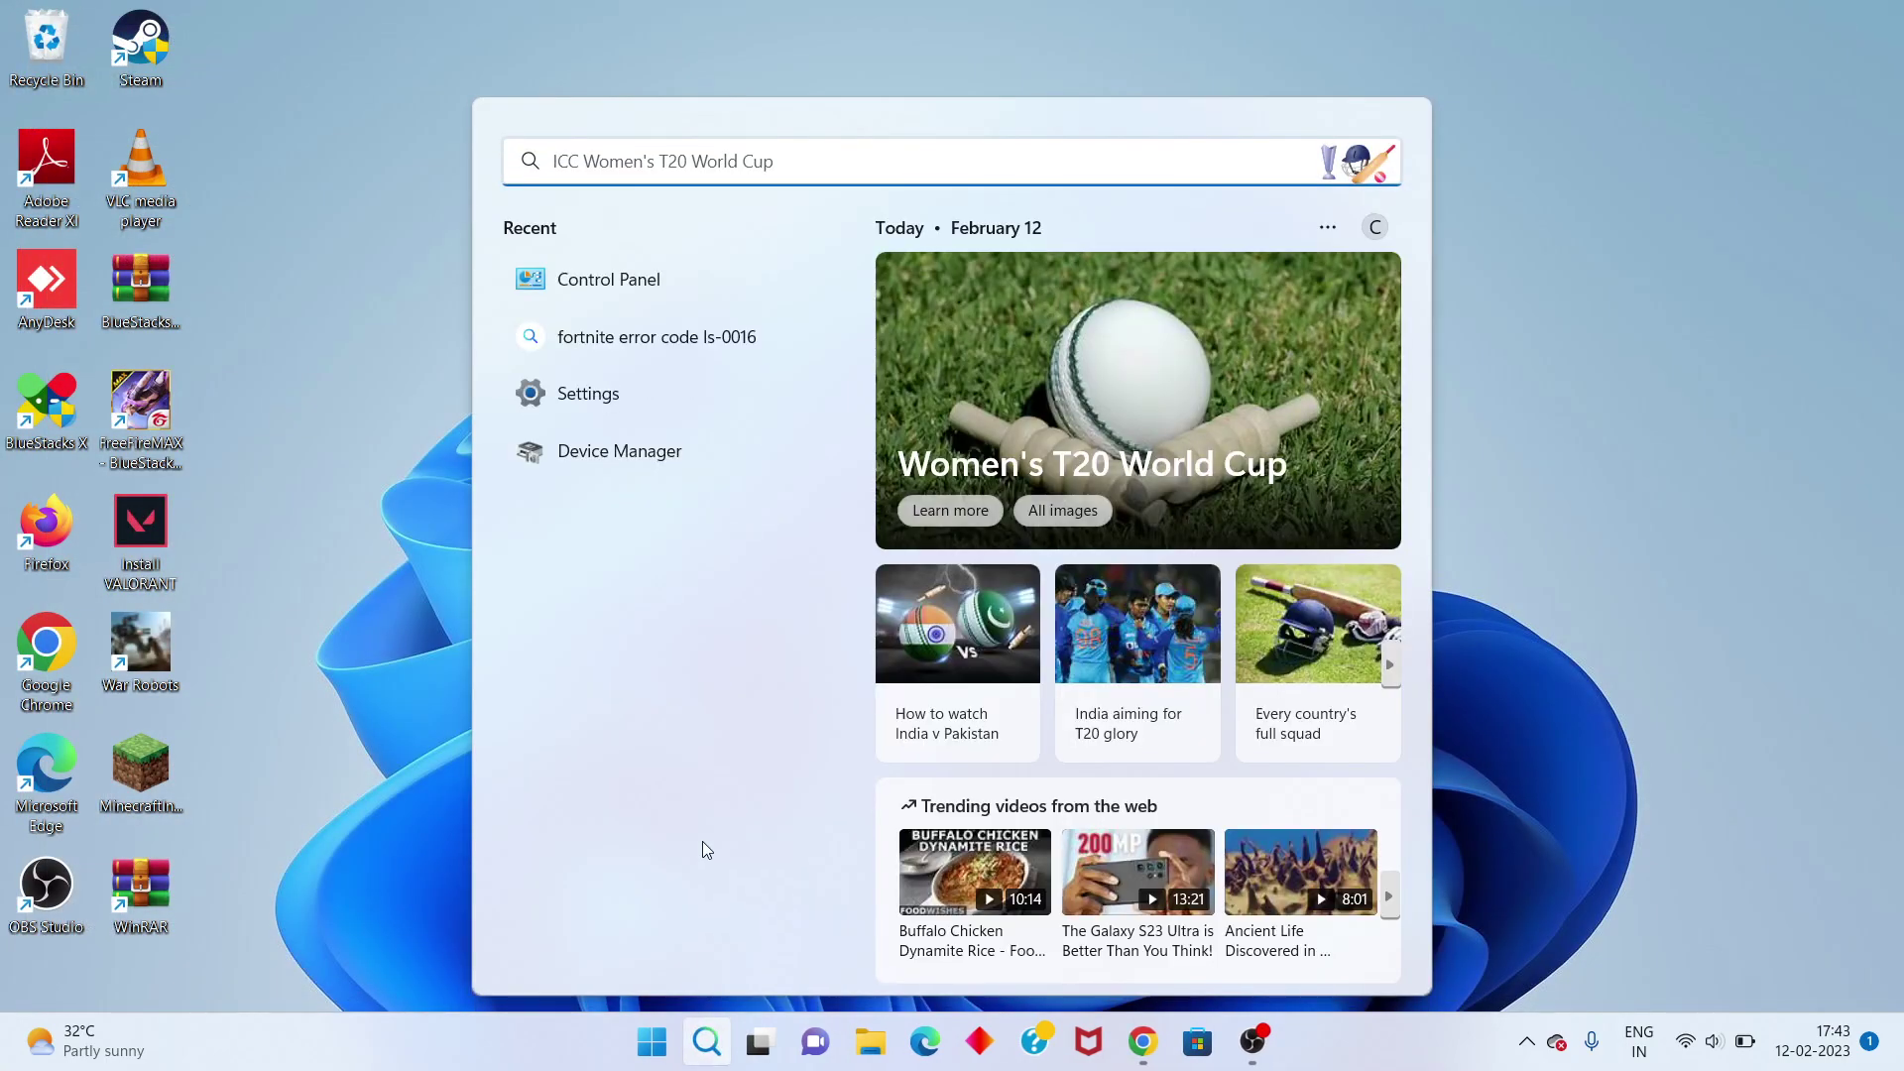
type("cmd")
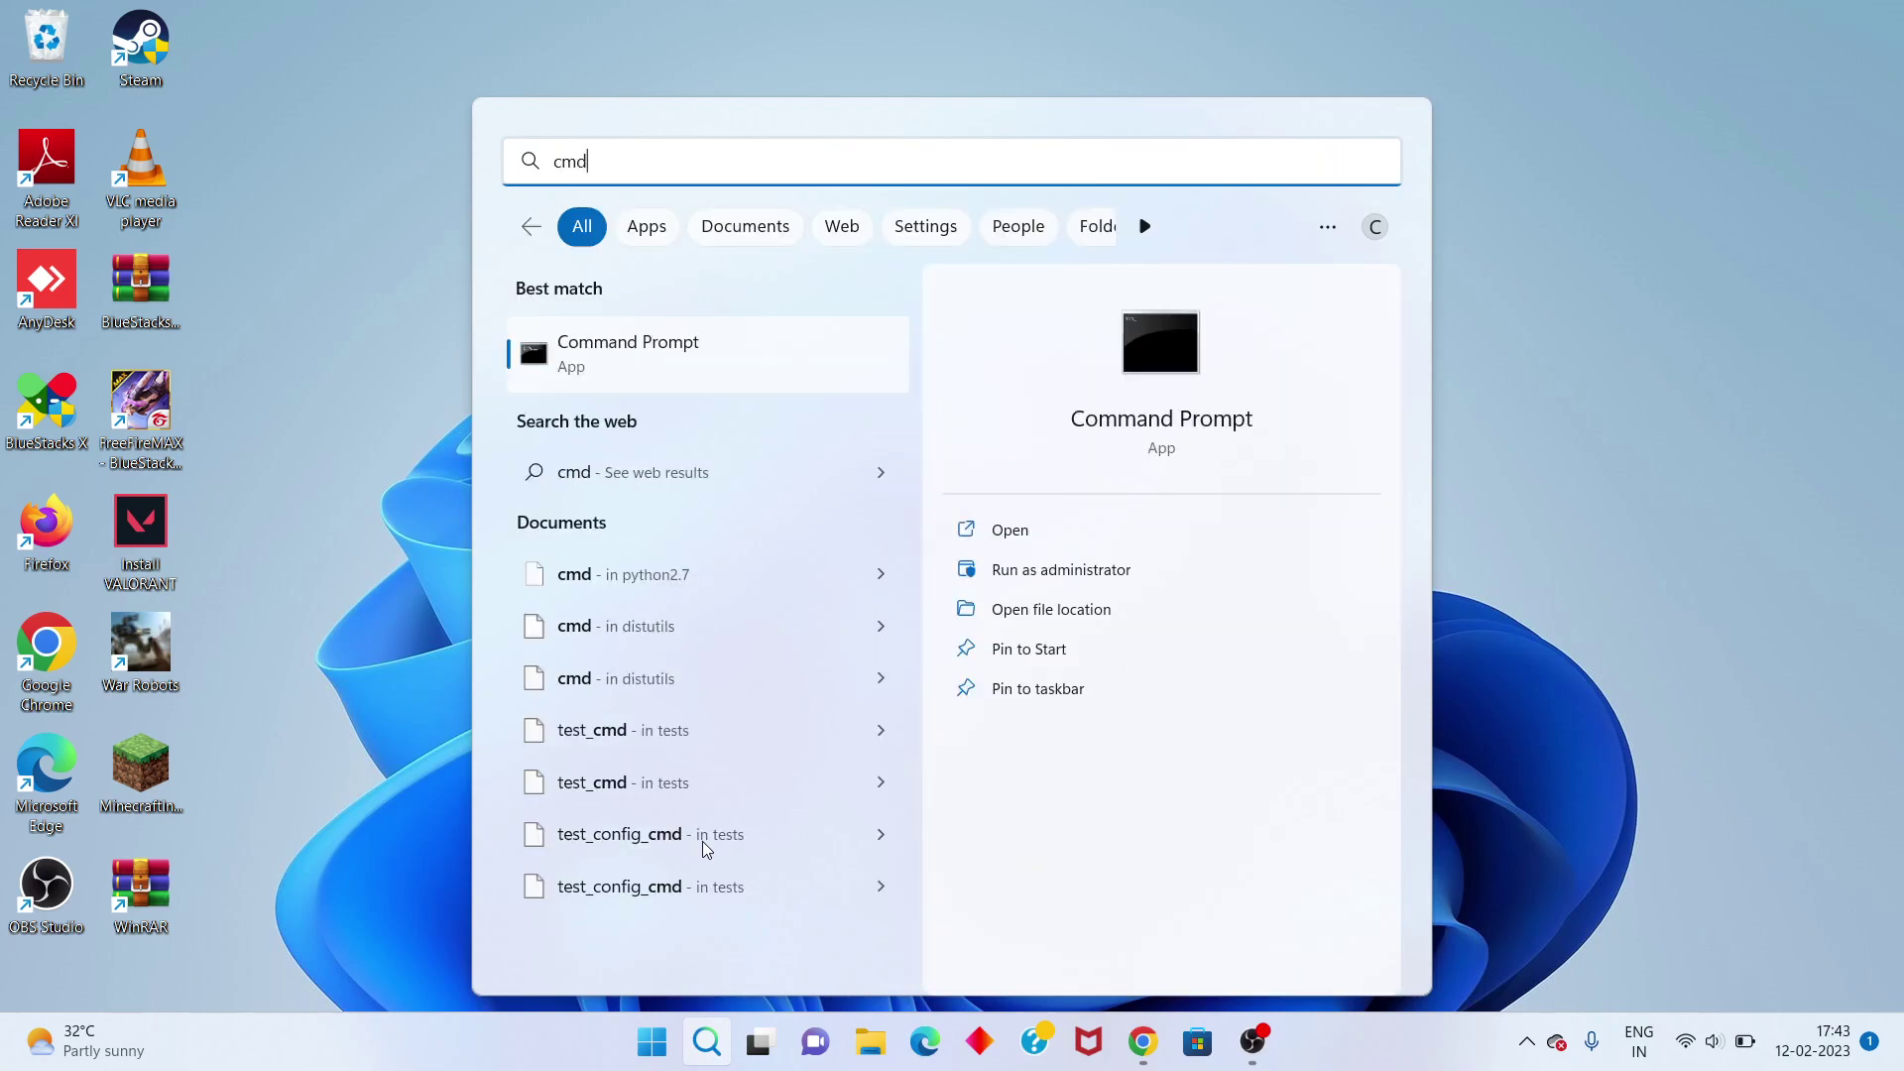
left_click(1122, 582)
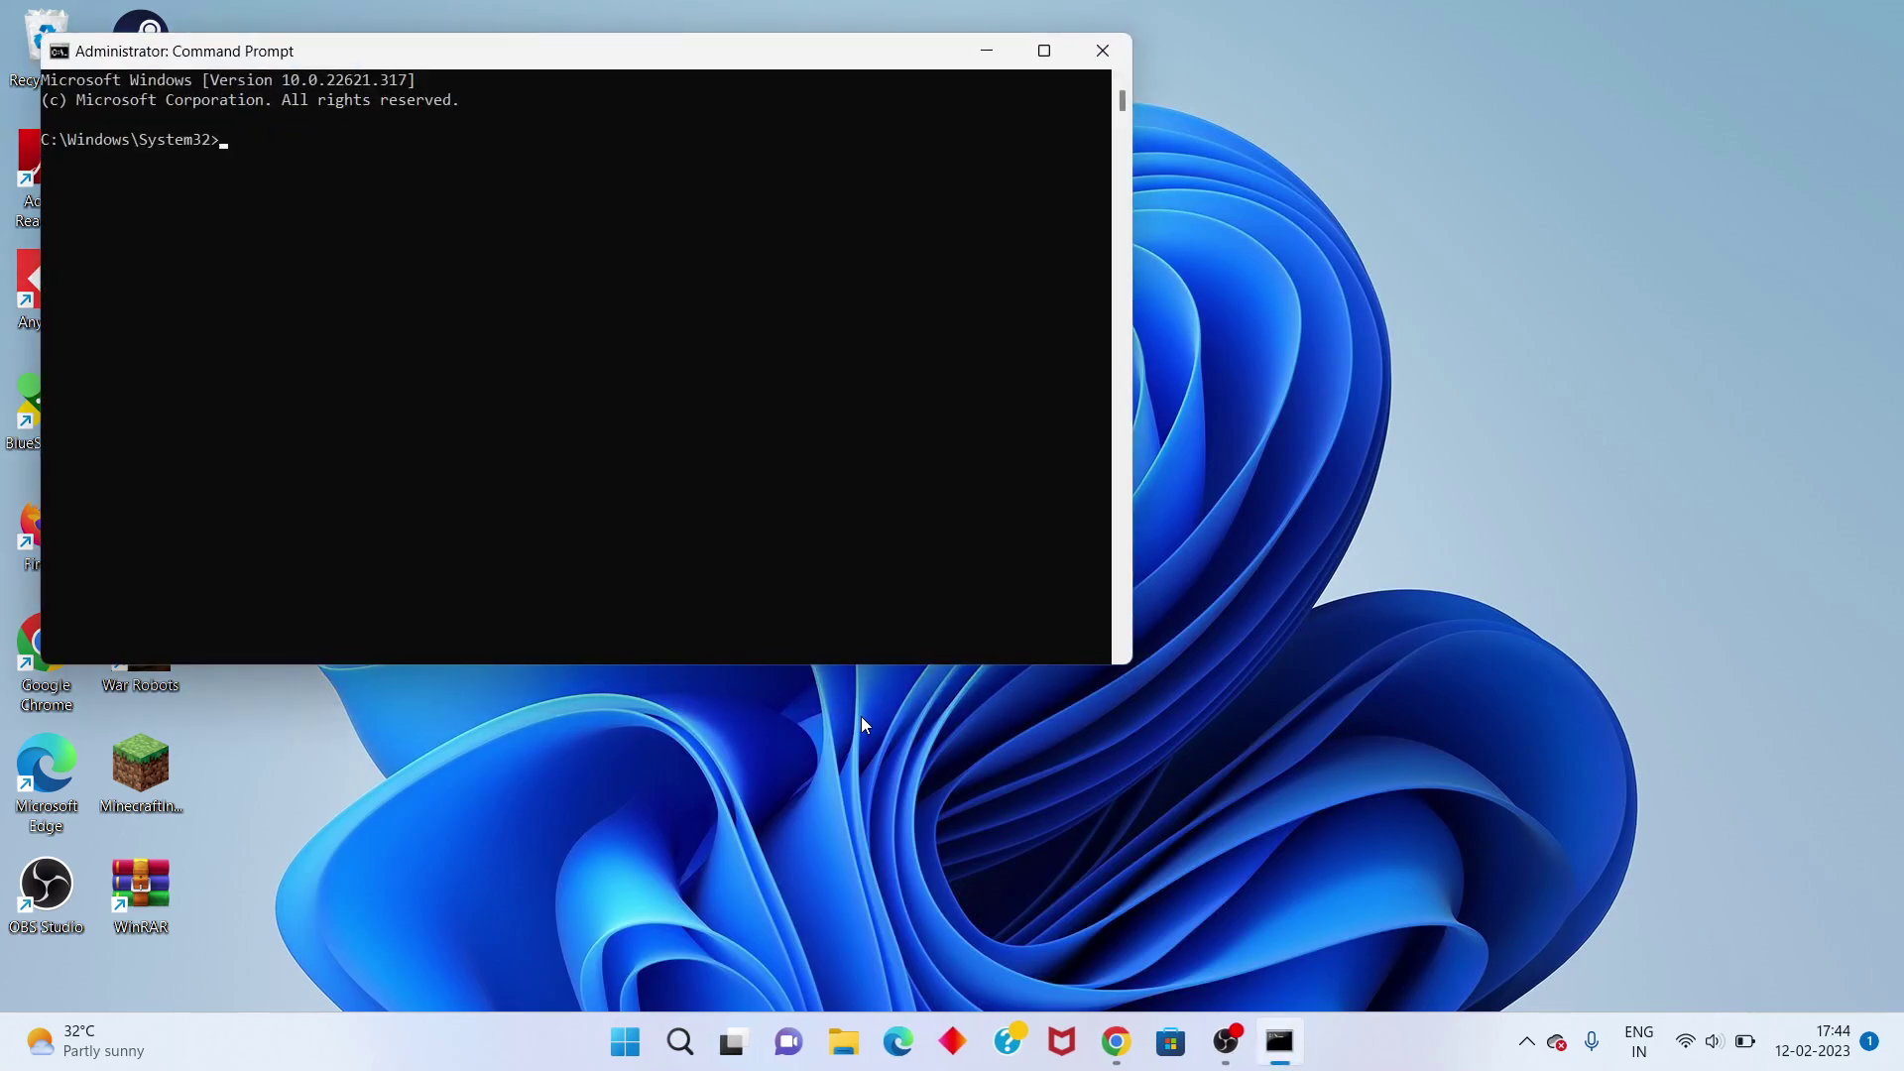
- Maximize the admin Command Prompt and enter netsh int ip reset c:\resetlog.txt
left_click(1044, 51)
type("n")
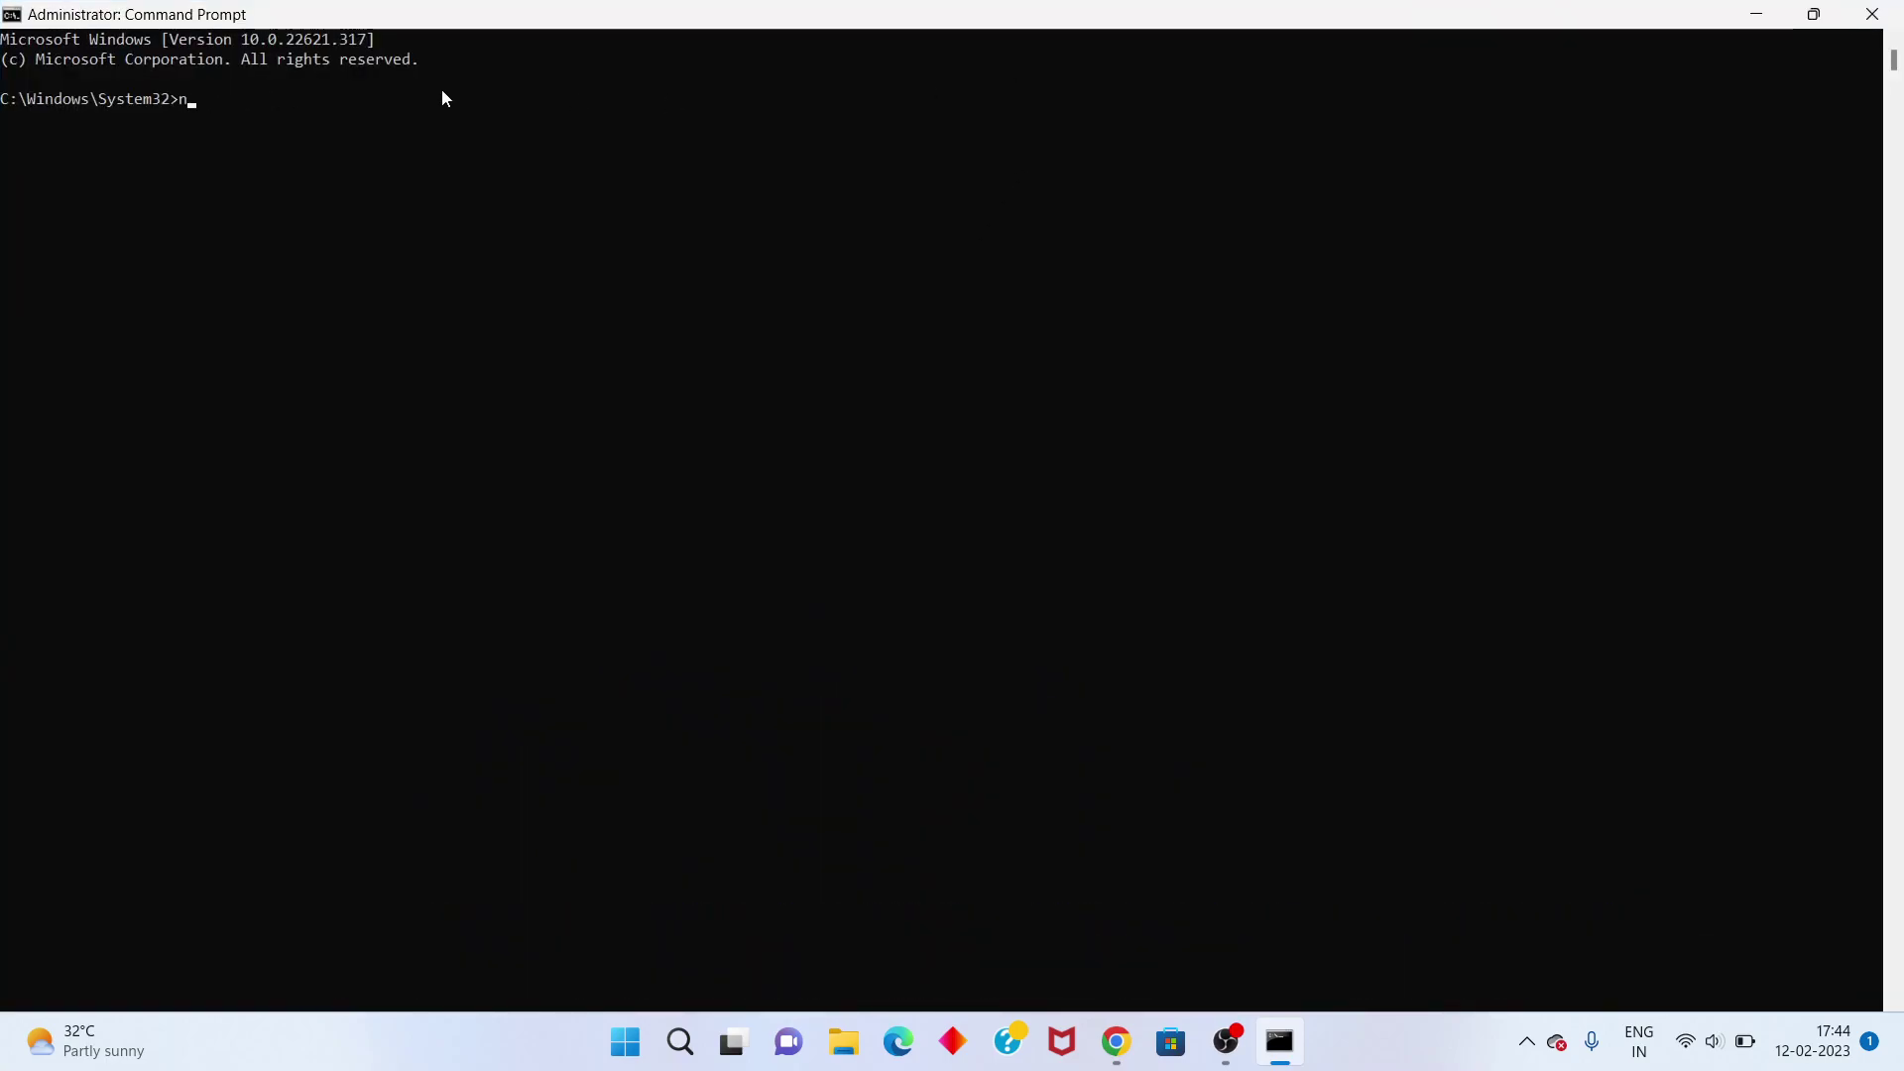
type("etsh")
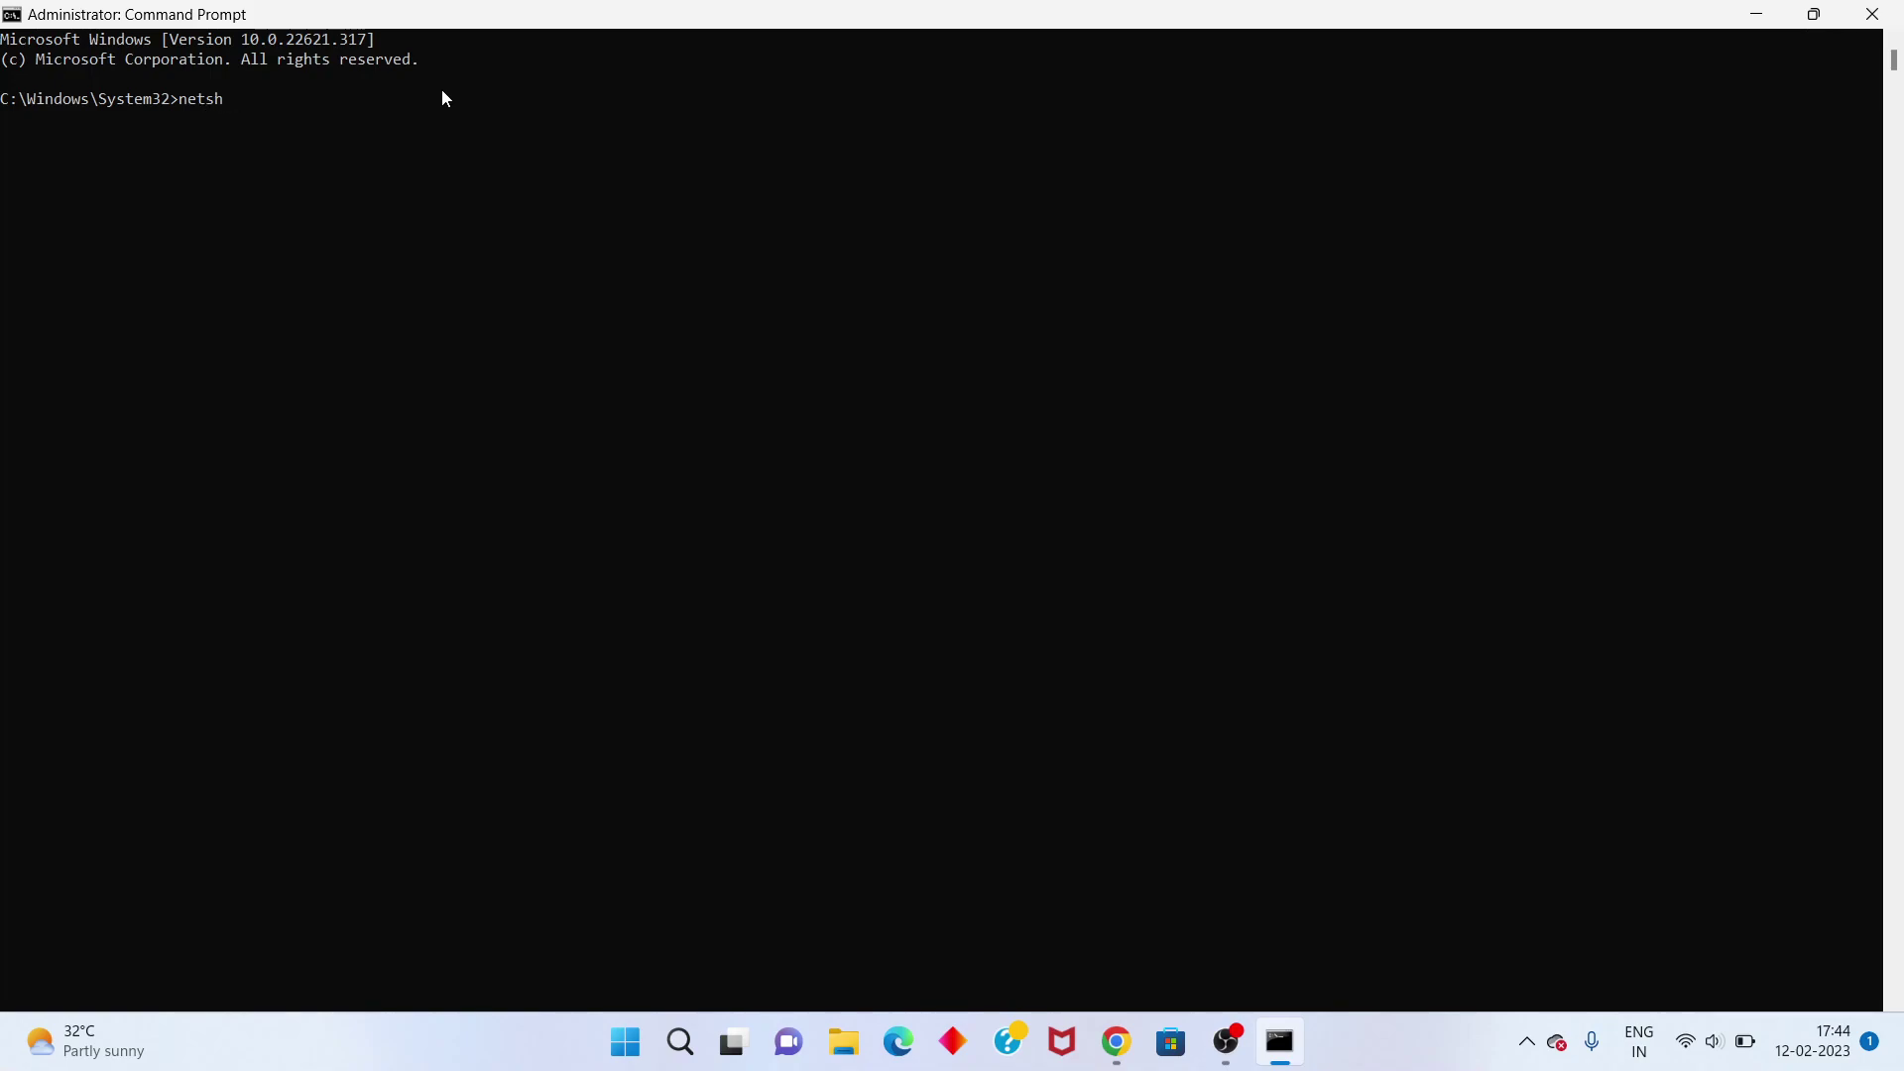
type(" i")
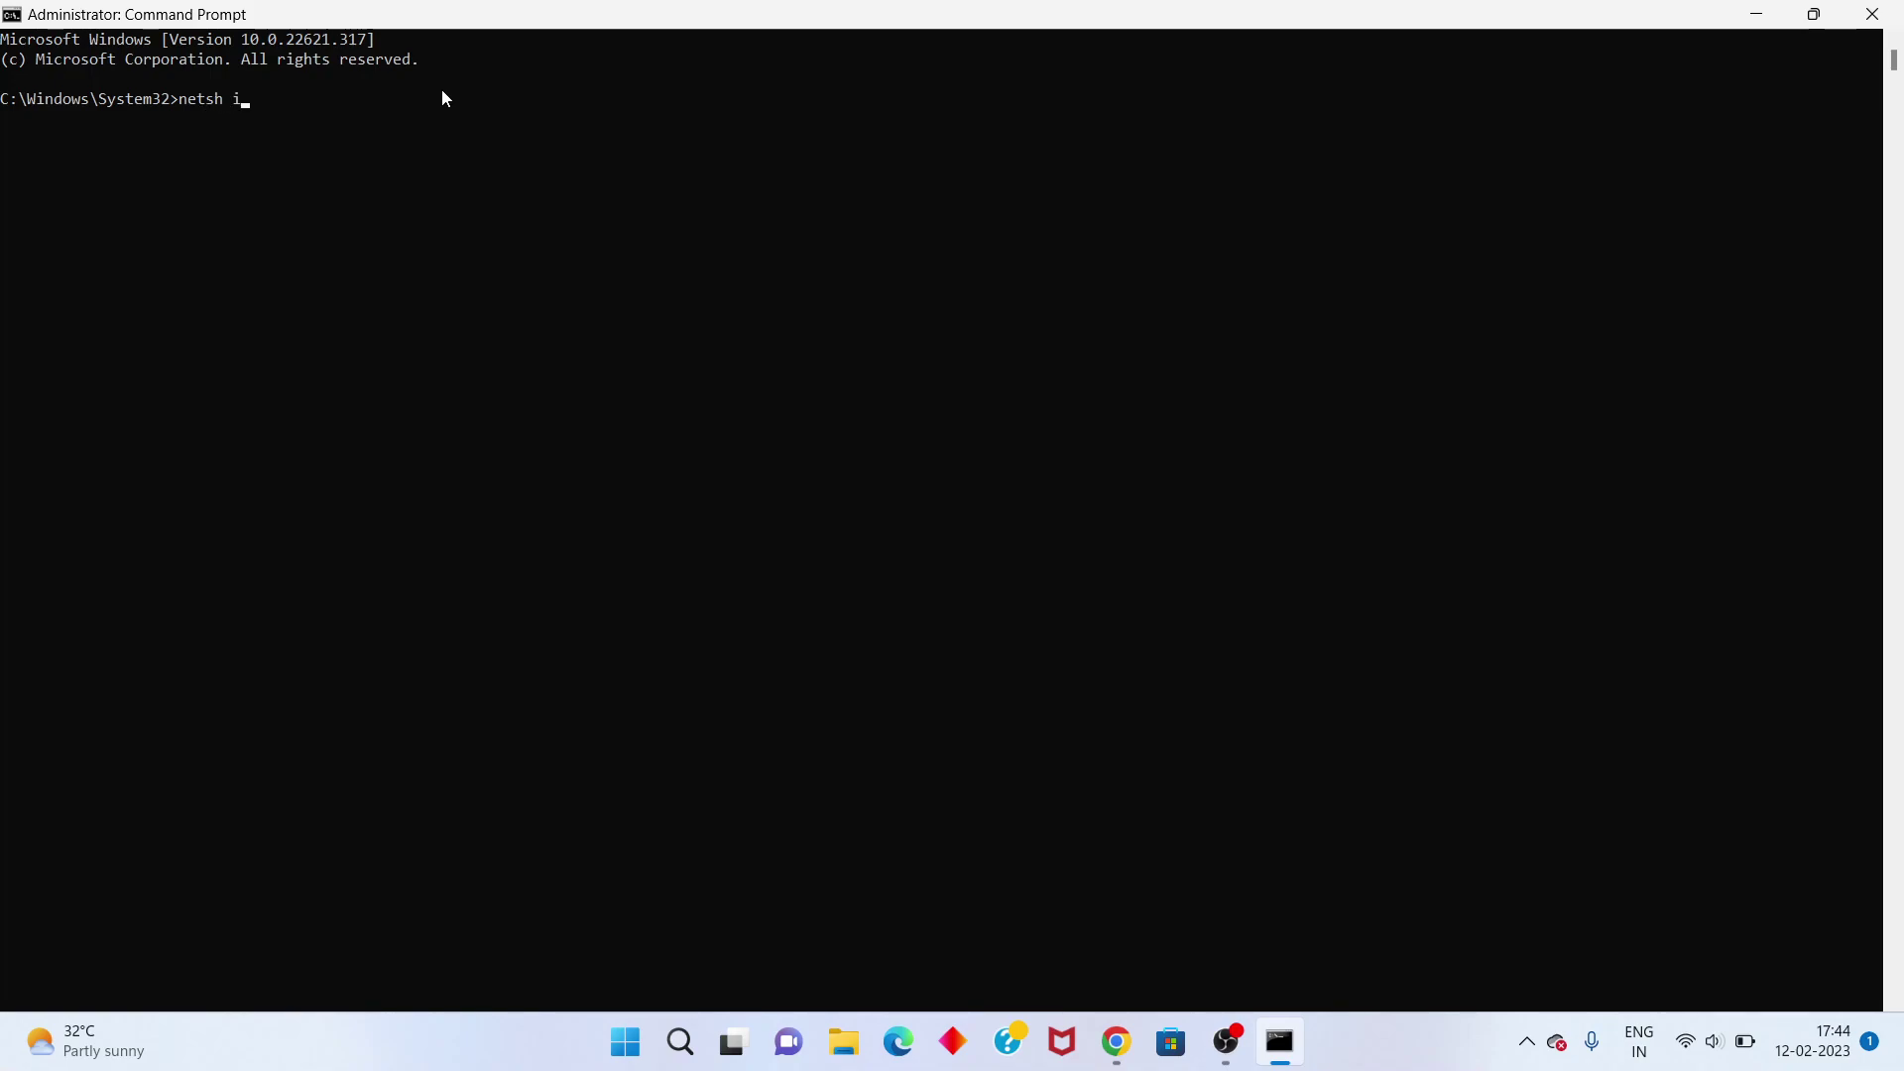
type("nt ip reset c")
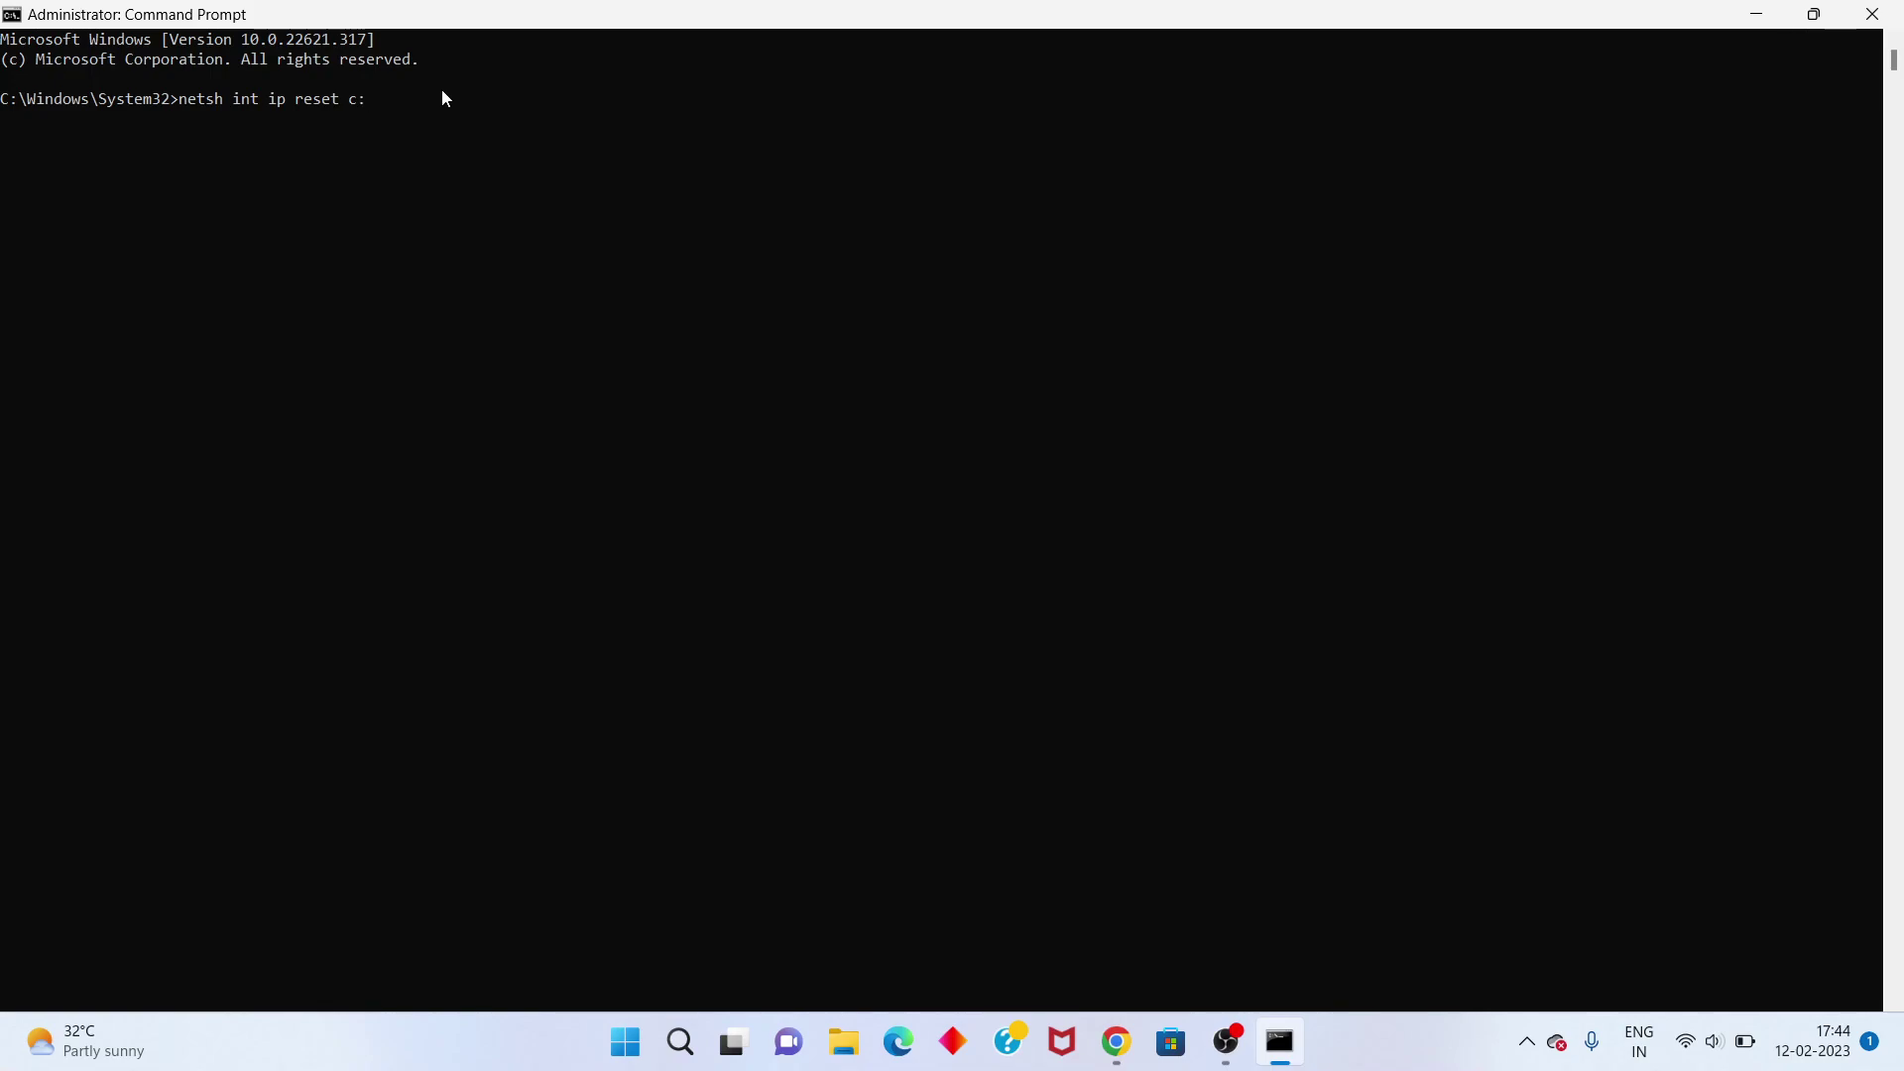
type(":\\resetlog")
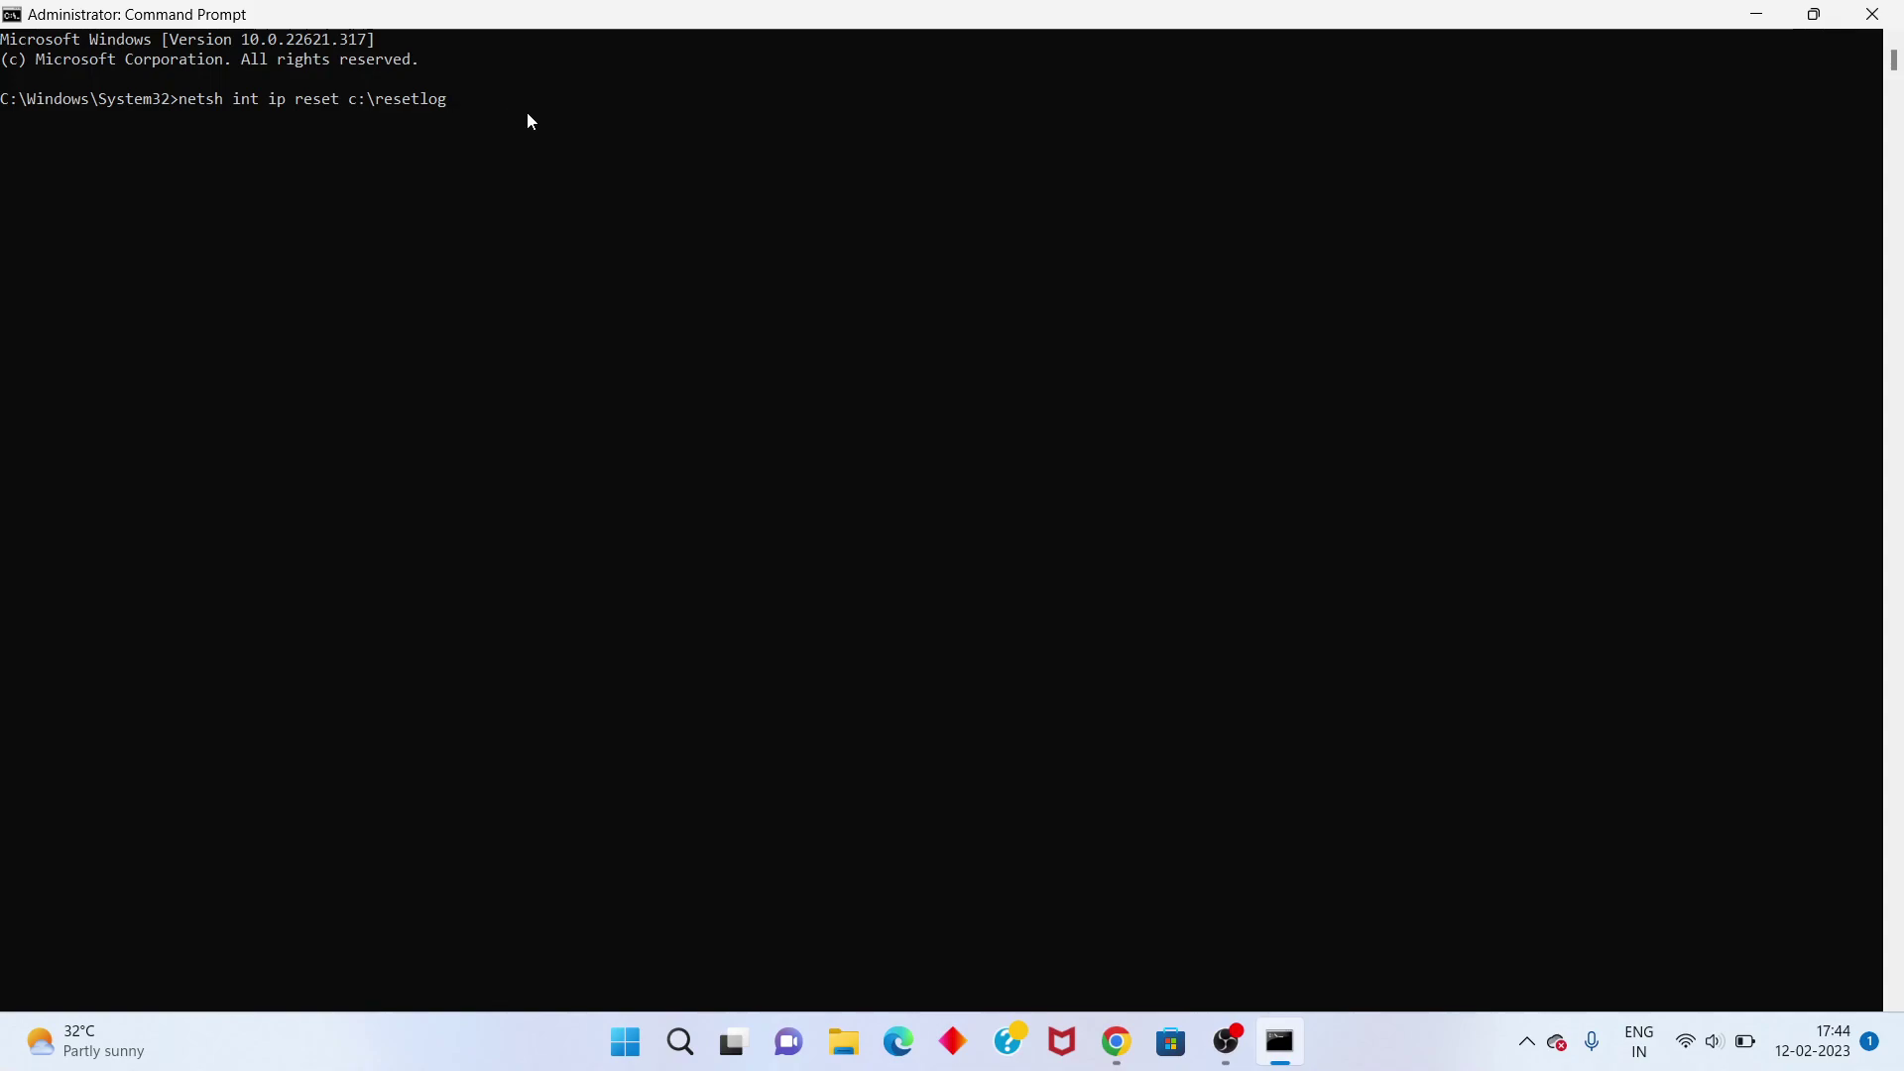
type("txt")
- Close Command Prompt and bring up the Start menu's power options showing Restart
left_click(1872, 14)
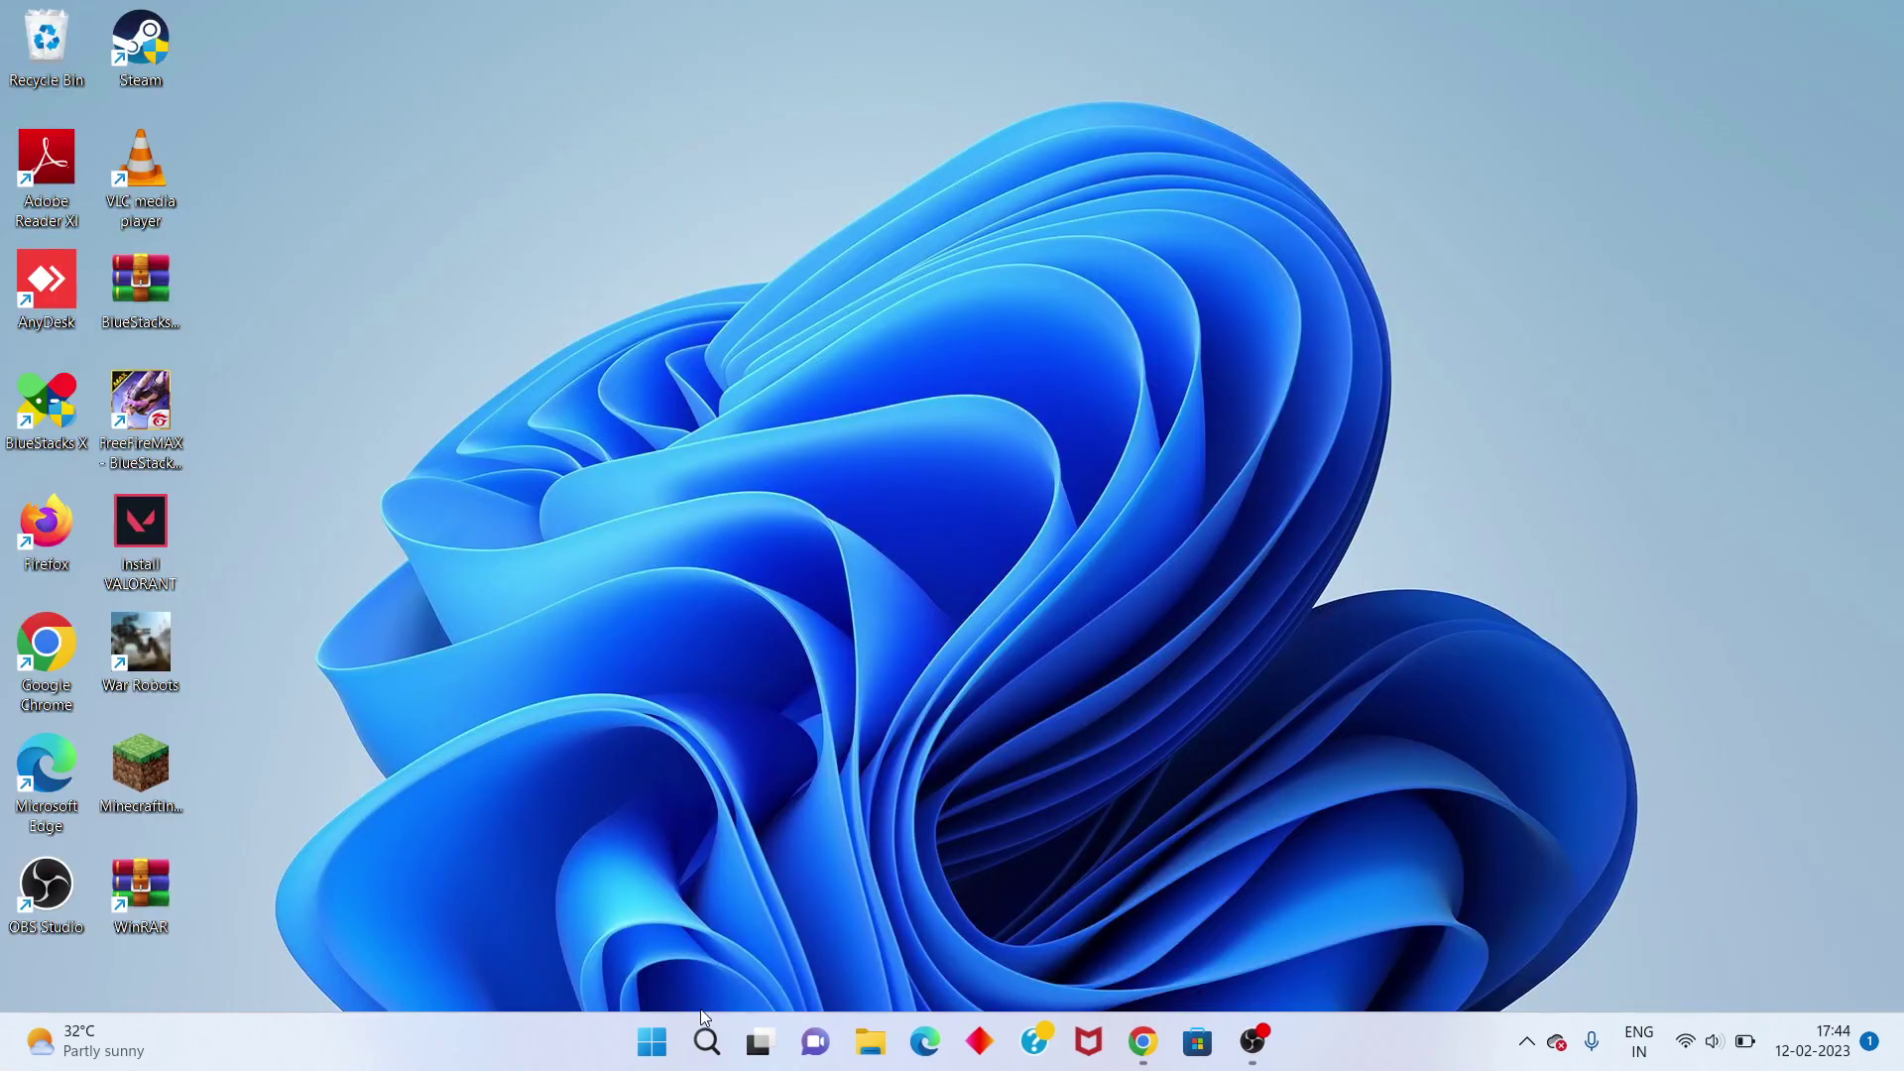
left_click(653, 1042)
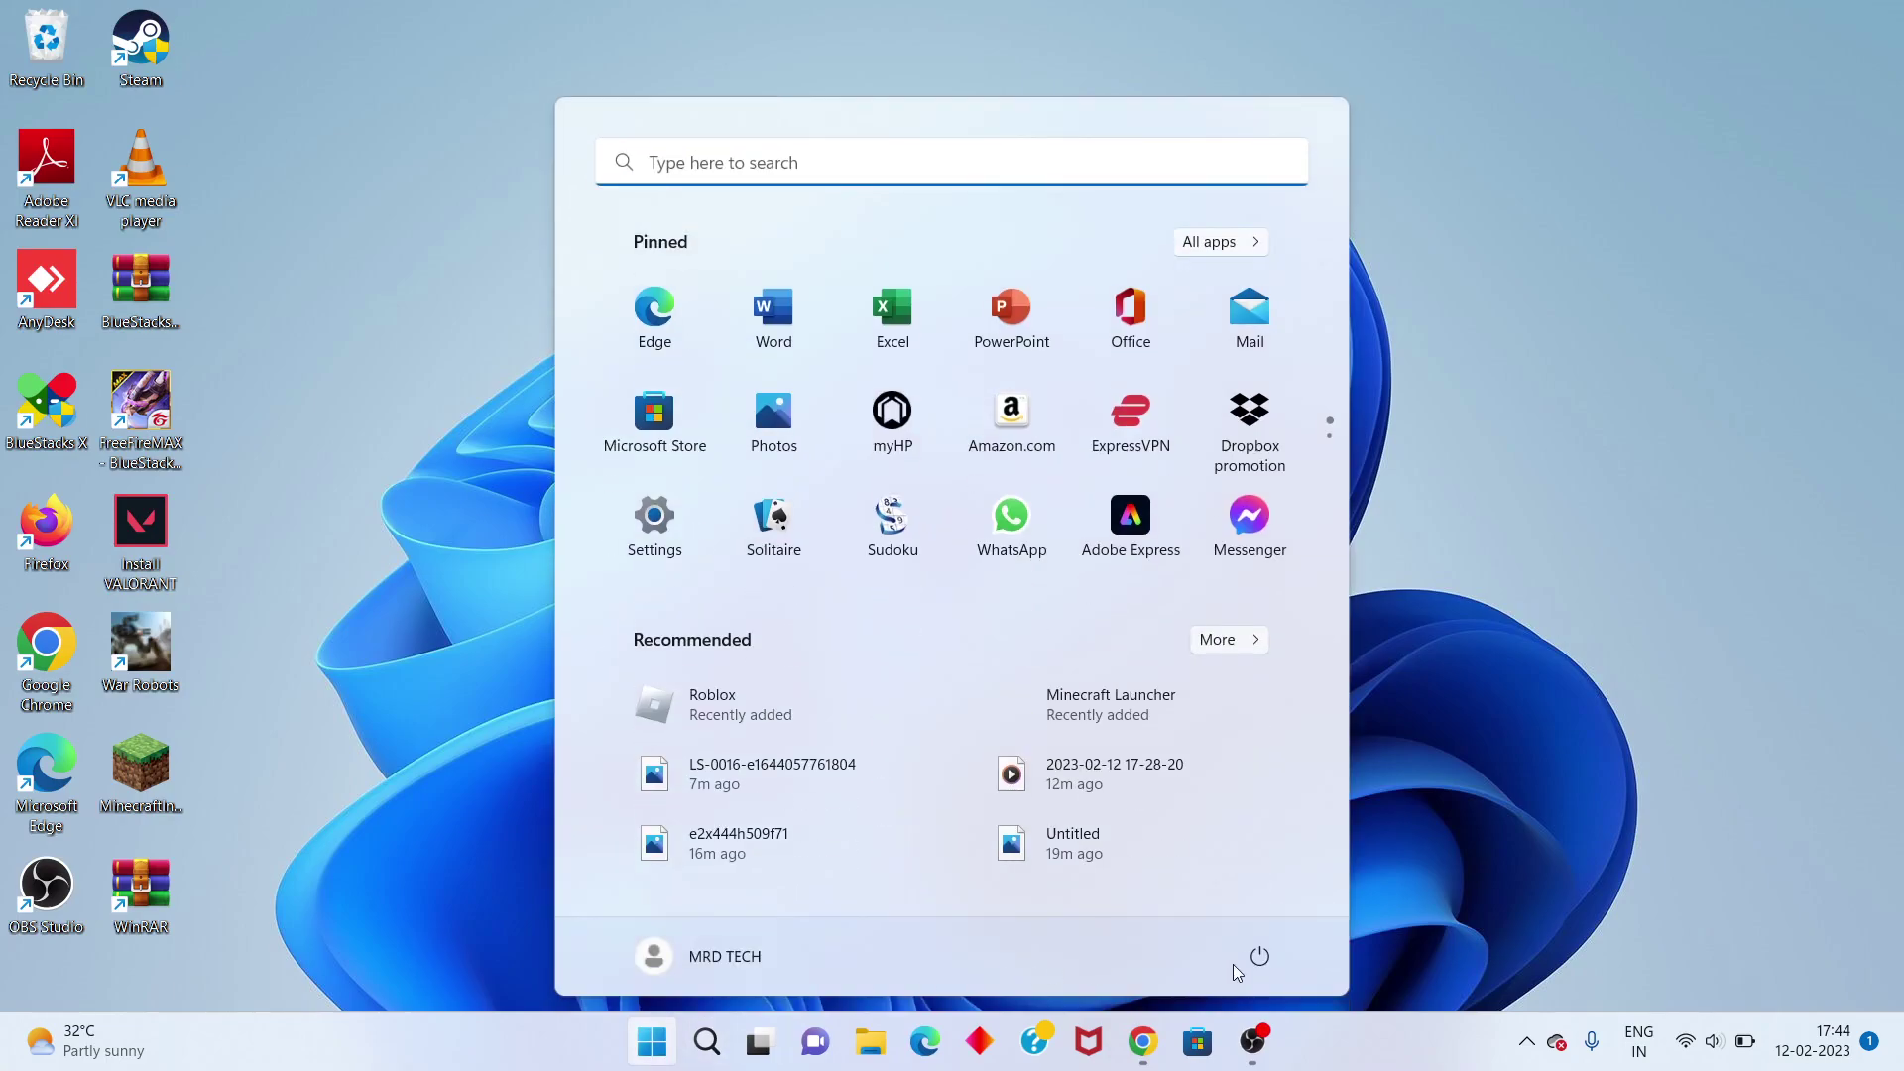
left_click(1259, 956)
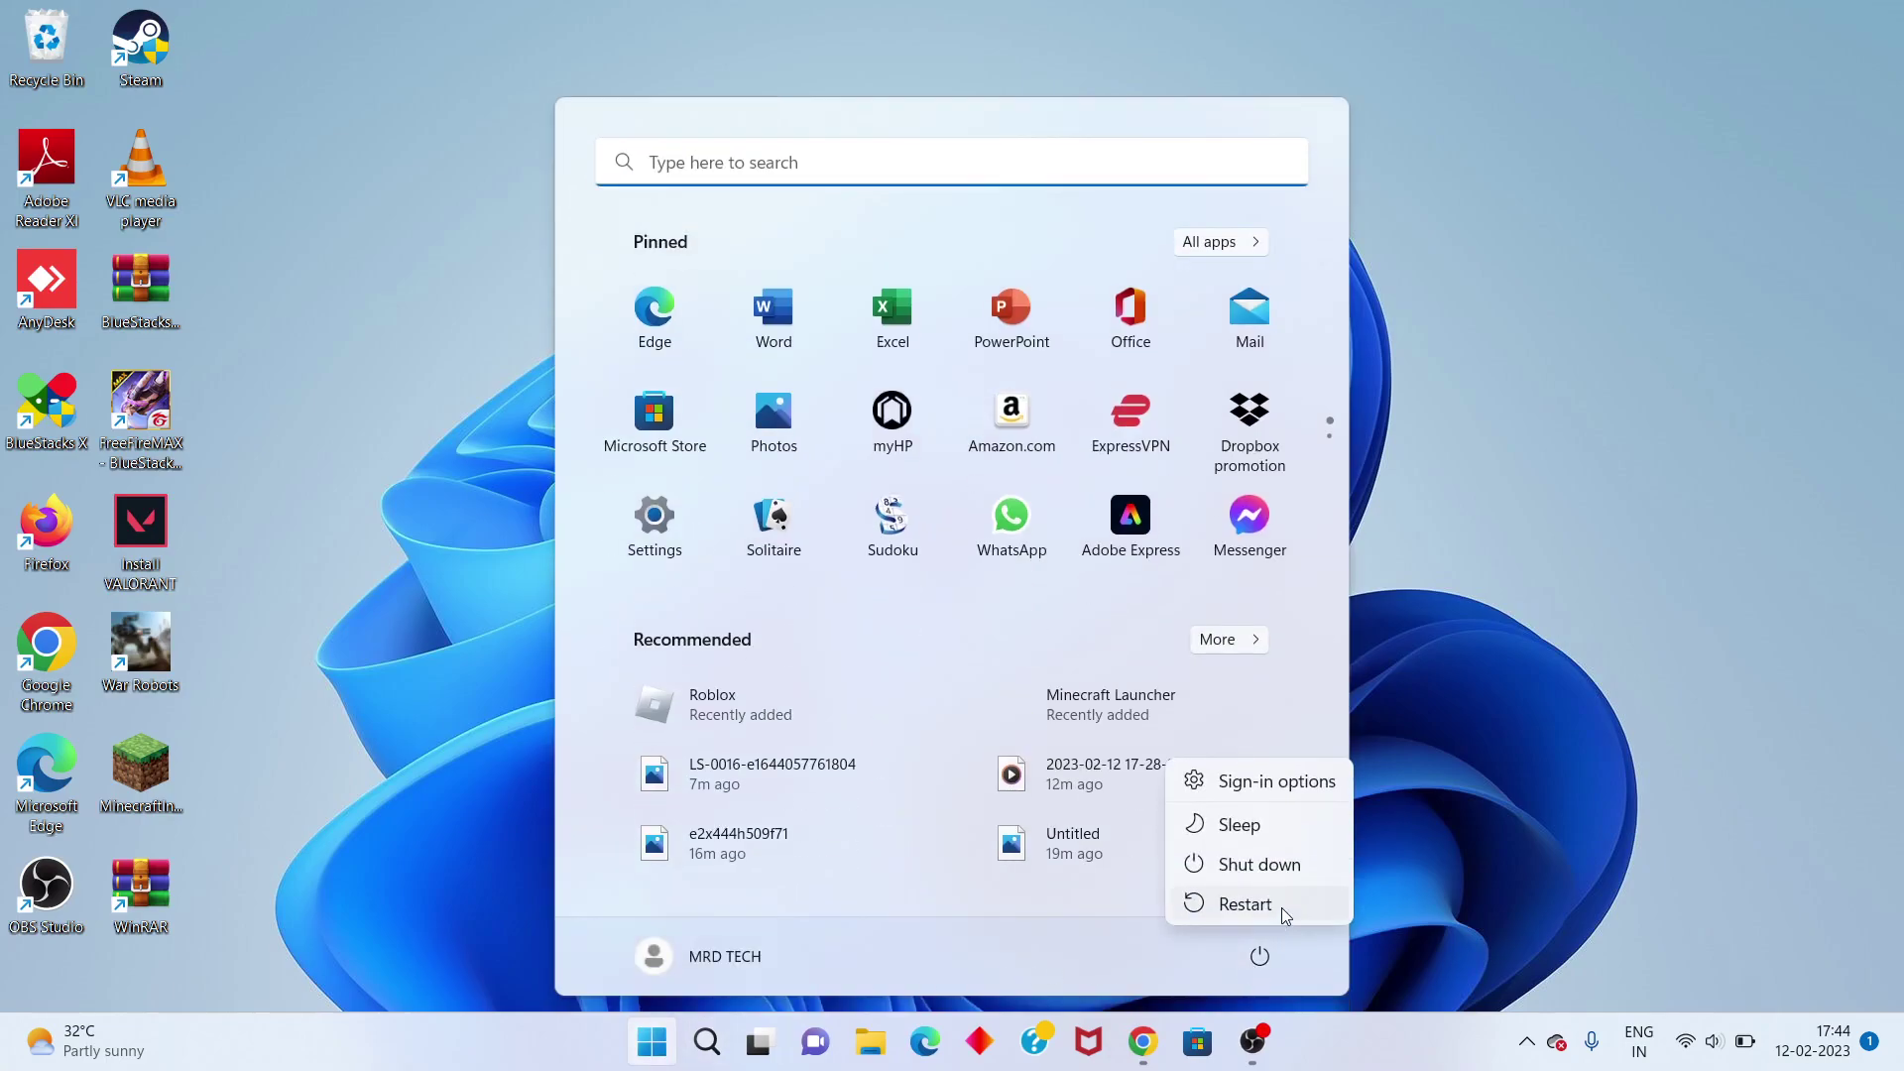